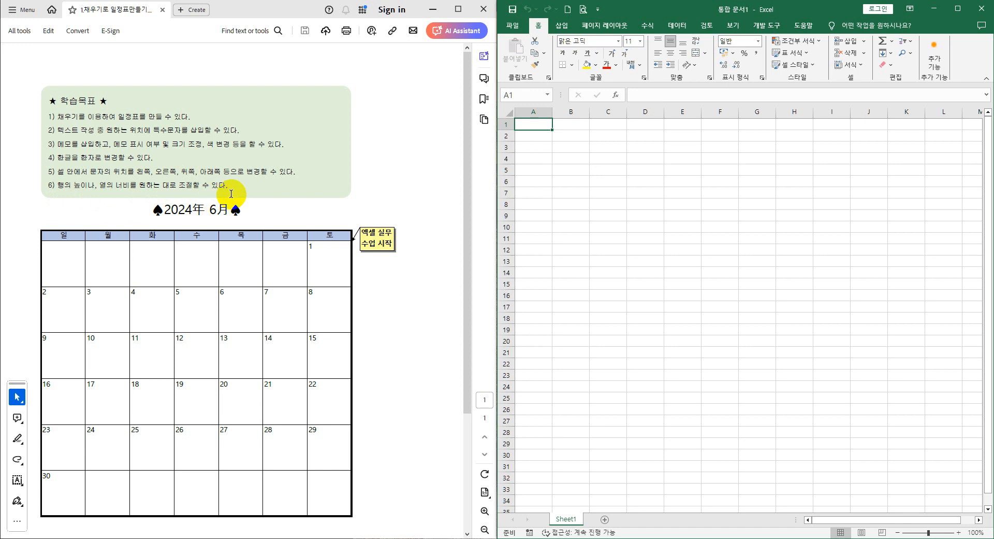
Enter the calendar title "2024년 6월" in cell A1.
left_click(616, 190)
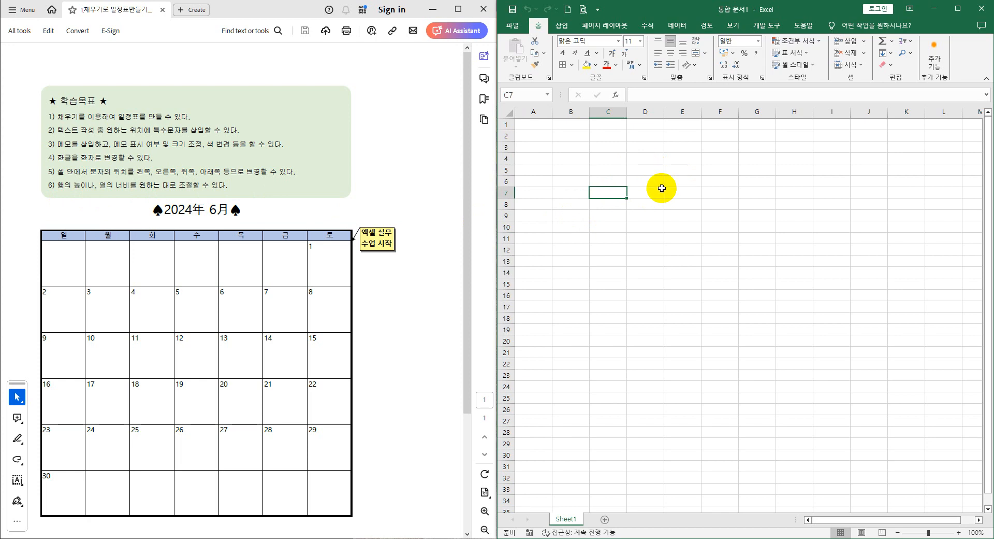
scroll(662, 188, "up", 6)
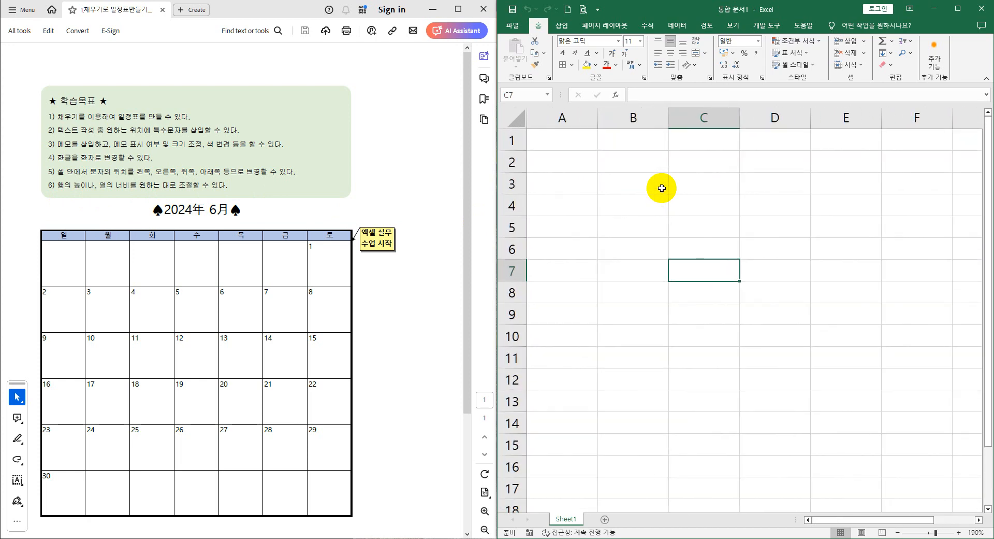
scroll(662, 188, "down", 4)
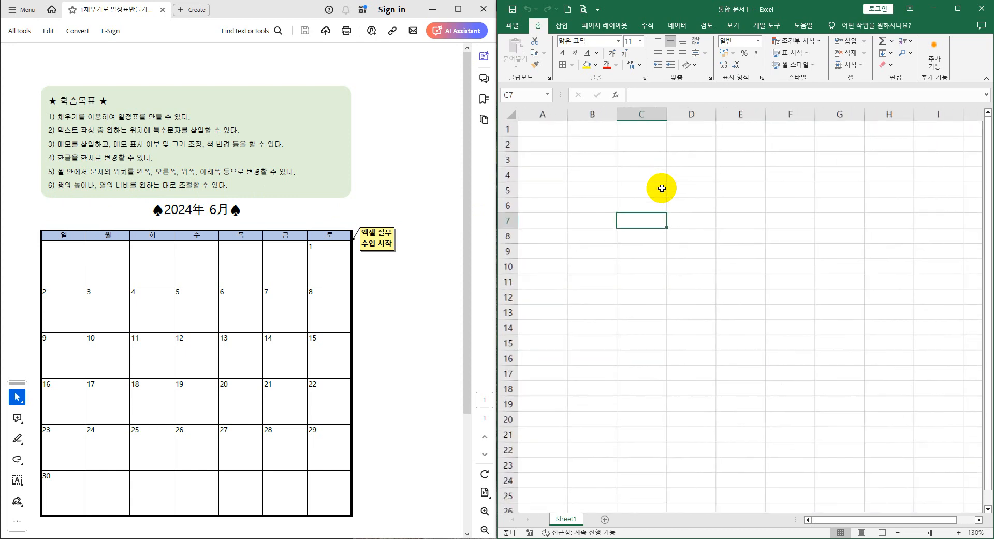
scroll(662, 188, "up", 3)
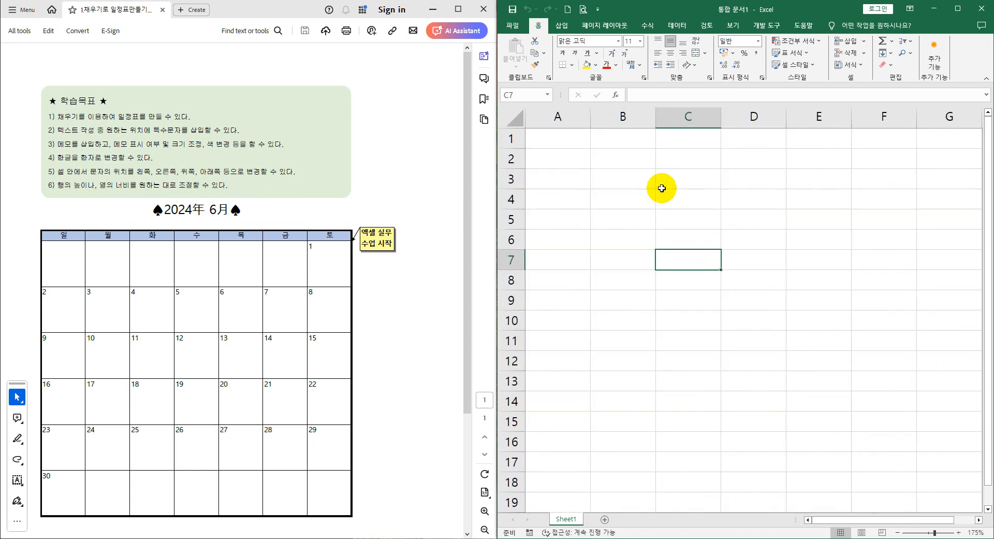
scroll(662, 188, "down", 1)
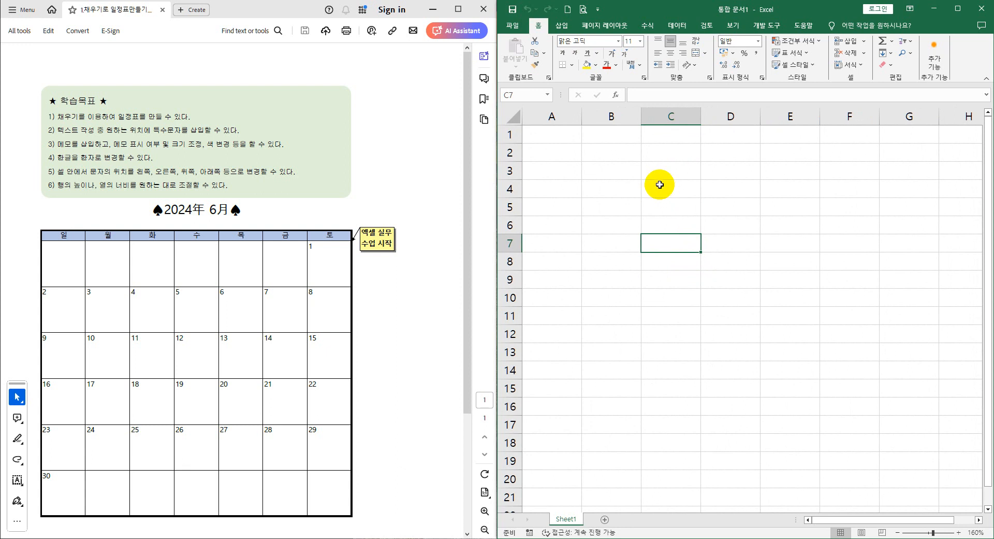
left_click(557, 136)
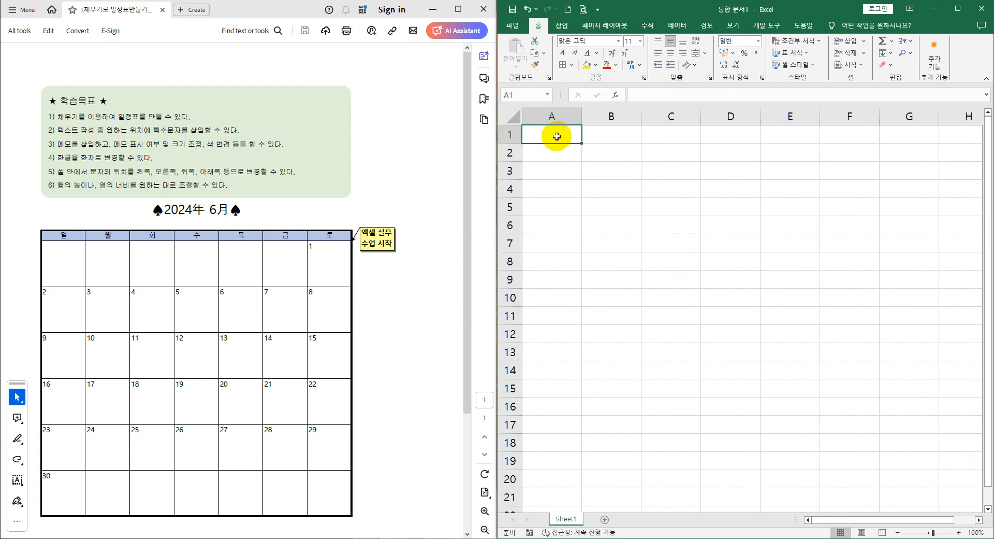
type("2024")
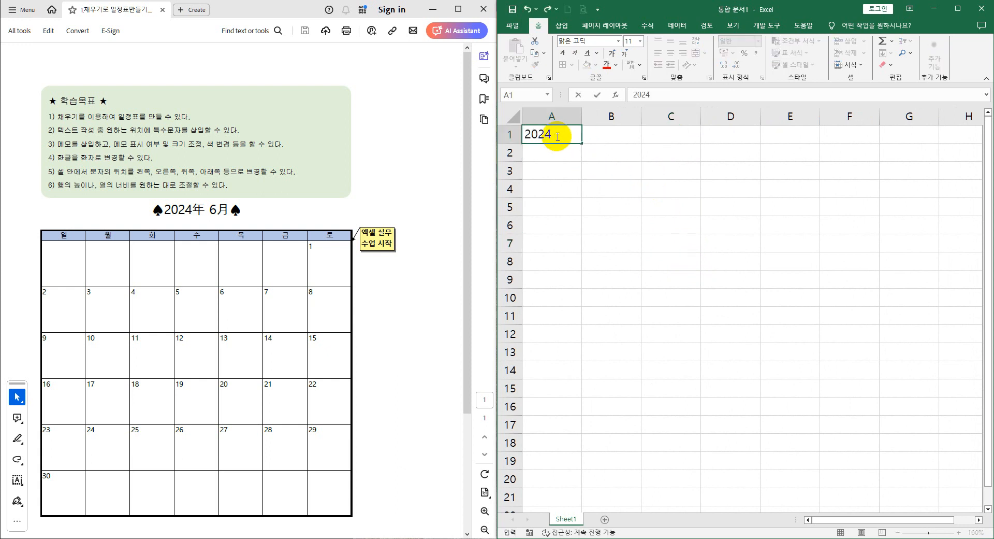
type("sus")
key("BackSpace")
key("BackSpace")
type("년 6월")
left_click(593, 203)
Enter 일 in cell A3 and autofill the weekday headings across row 3 to 토 in column G.
left_click(556, 171)
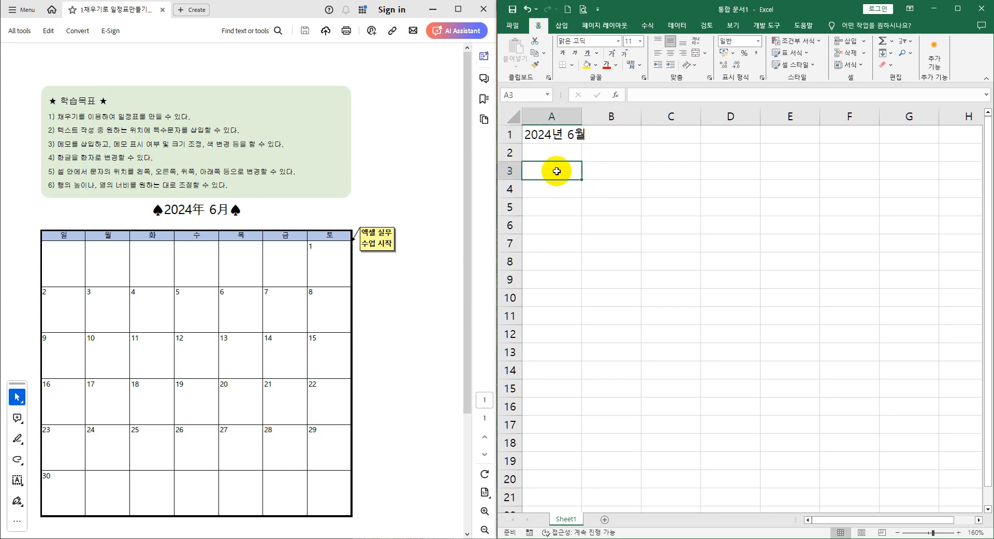
left_click(562, 134)
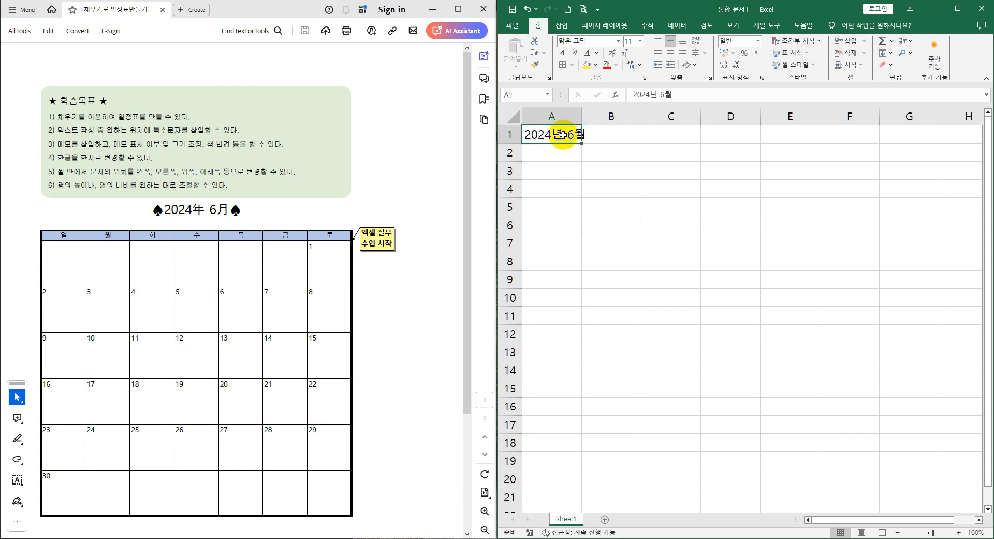
left_click(557, 170)
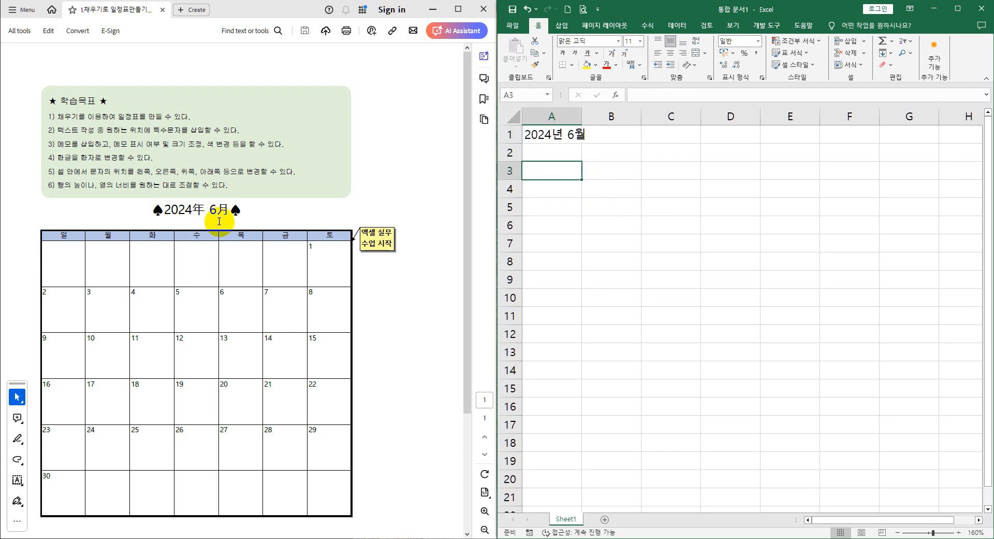
left_click(552, 152)
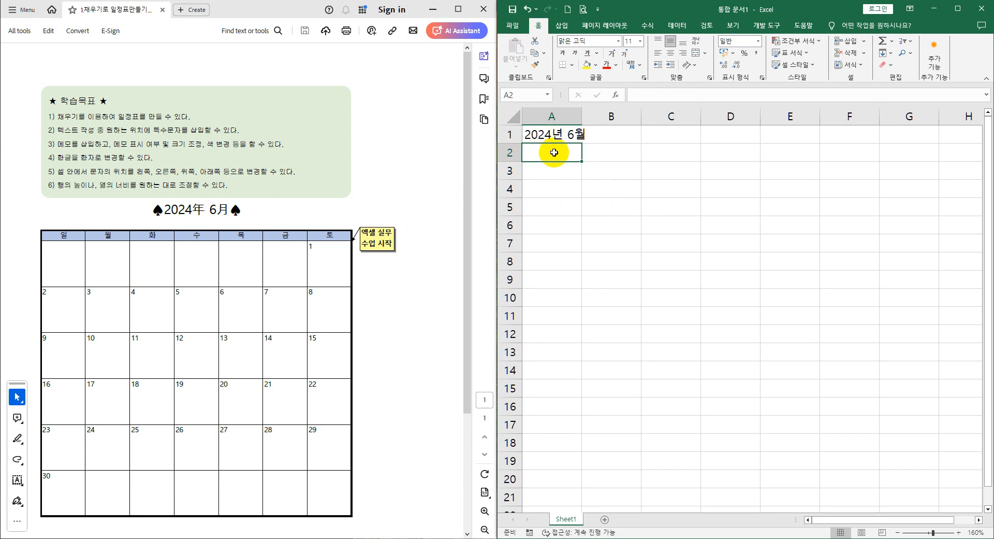
left_click(555, 173)
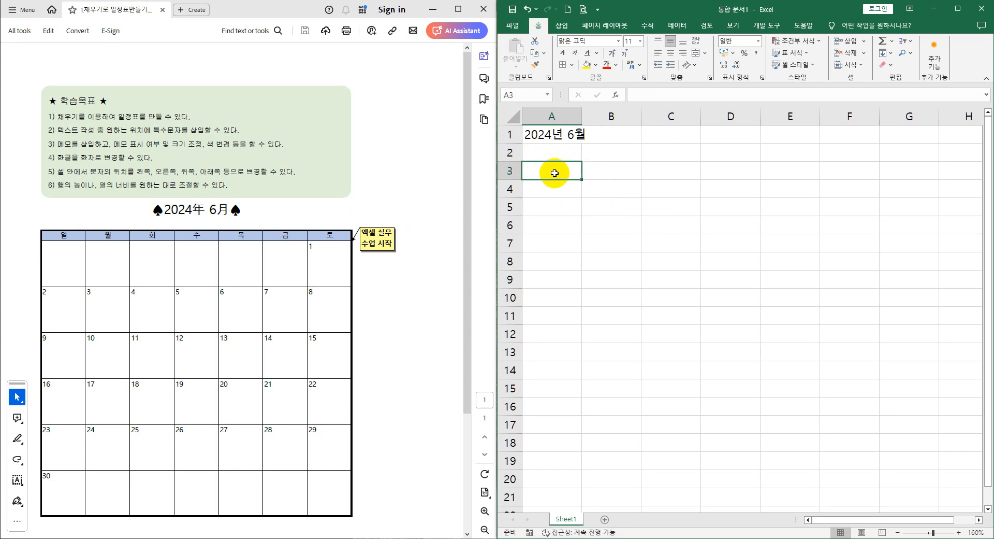
type("일")
key("Return")
key("Return")
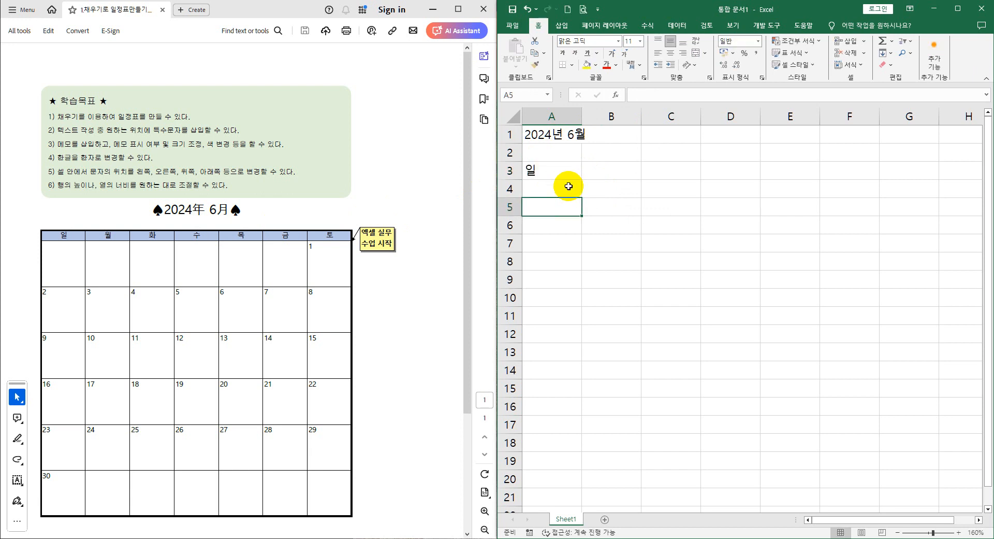
left_click(565, 170)
left_click_drag(582, 179, 916, 181)
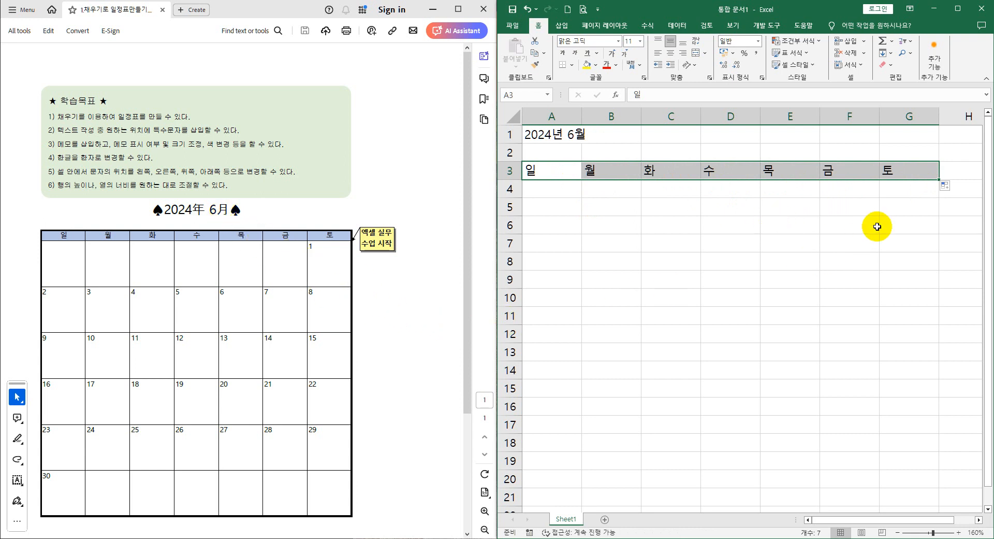
Enter the Saturday dates 1 in cell G4 and 8 in cell G5.
left_click(899, 189)
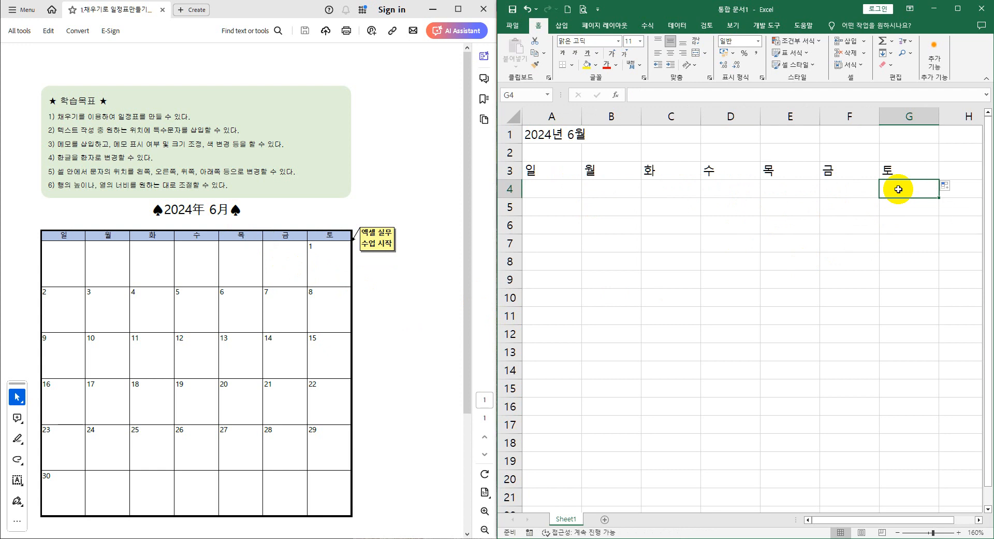
type("1")
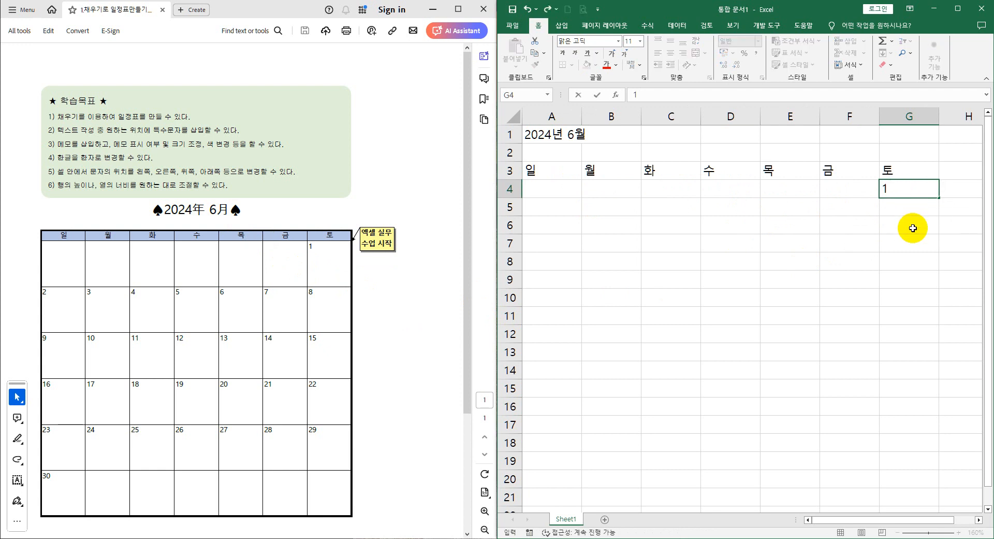
left_click(899, 205)
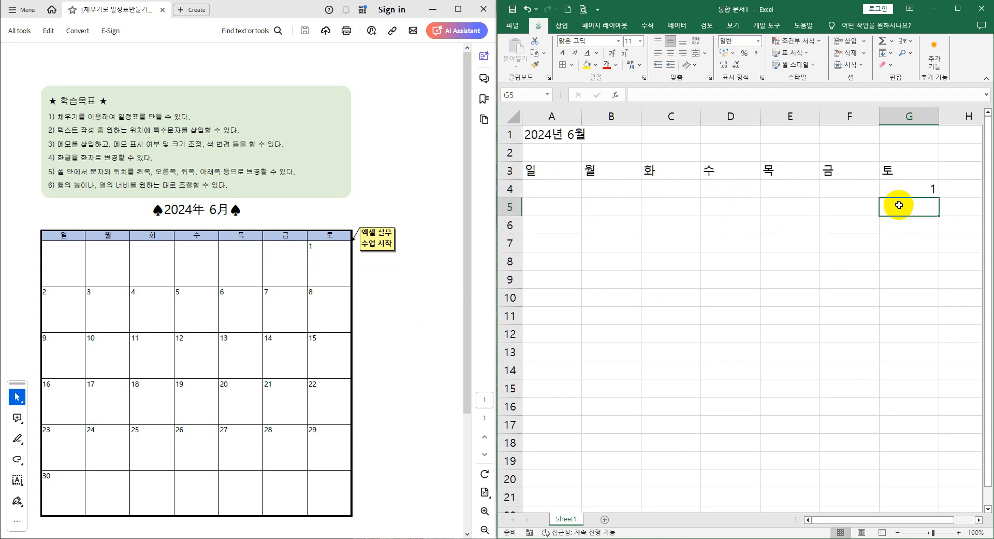
type("8")
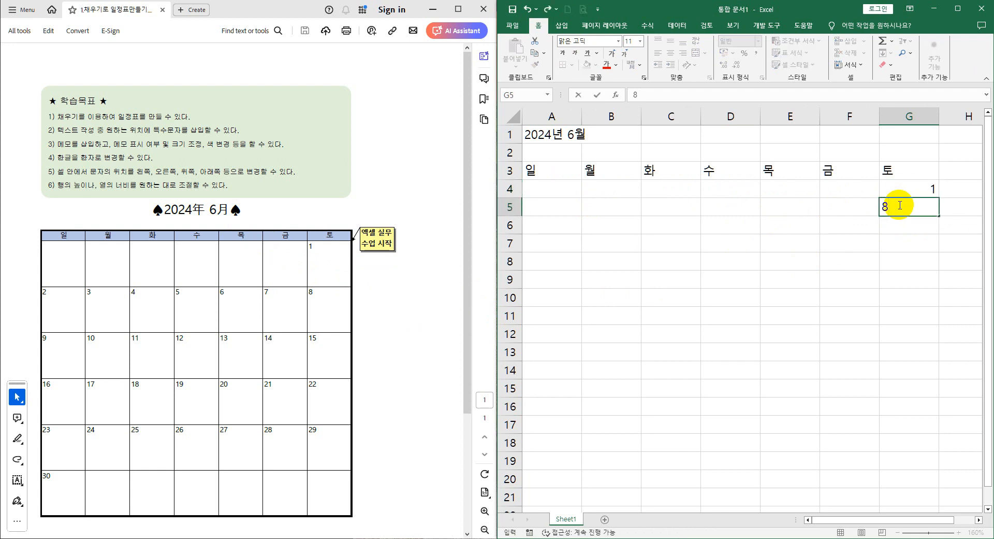
left_click(917, 226)
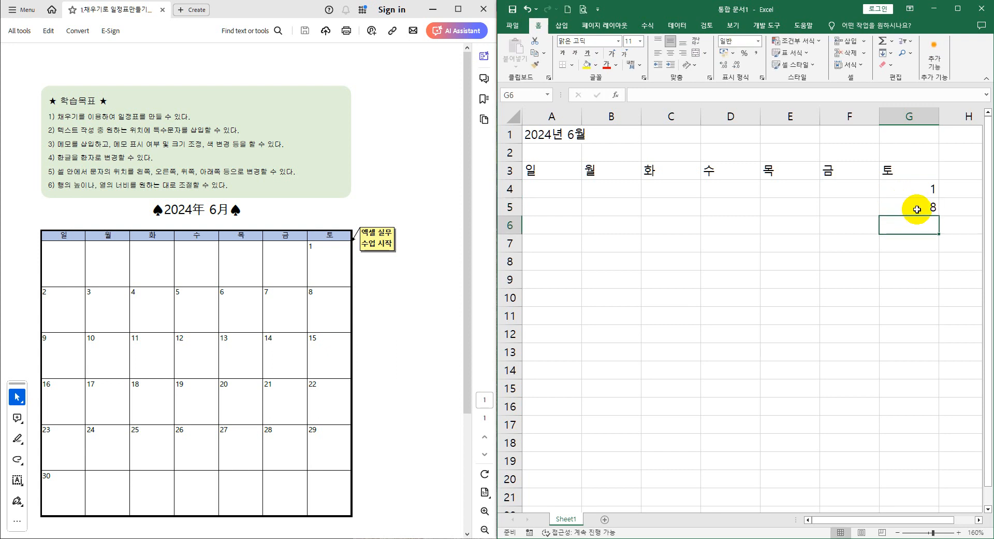
left_click(917, 210)
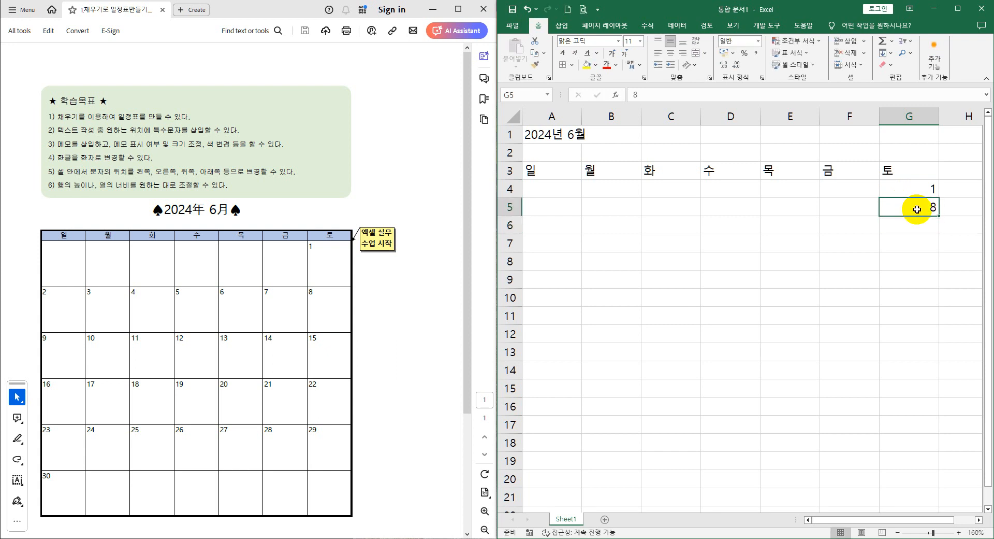
Enter 7 in cell F5 and 0 in cell F4 under the Friday heading.
left_click(857, 209)
type("7")
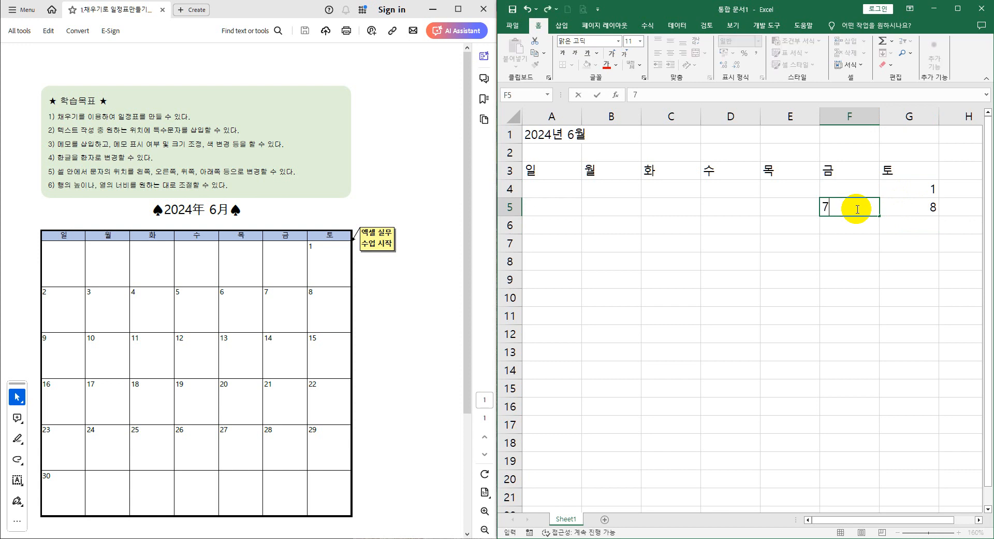
left_click(870, 227)
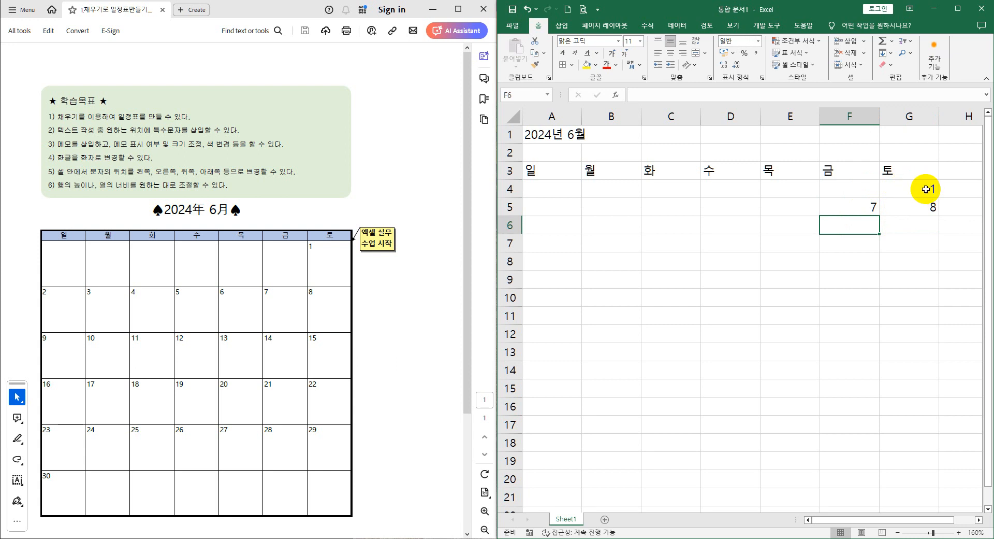
left_click(857, 191)
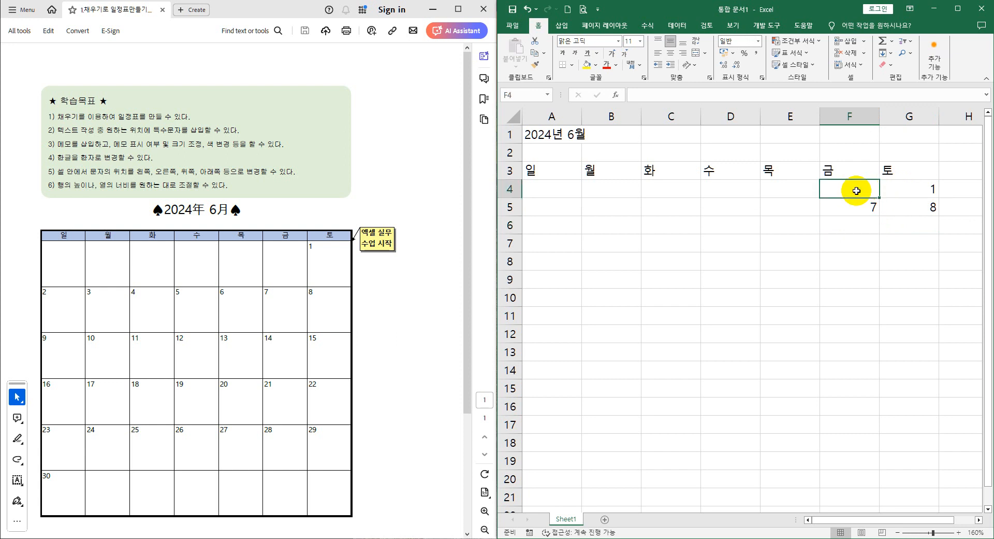
type("0")
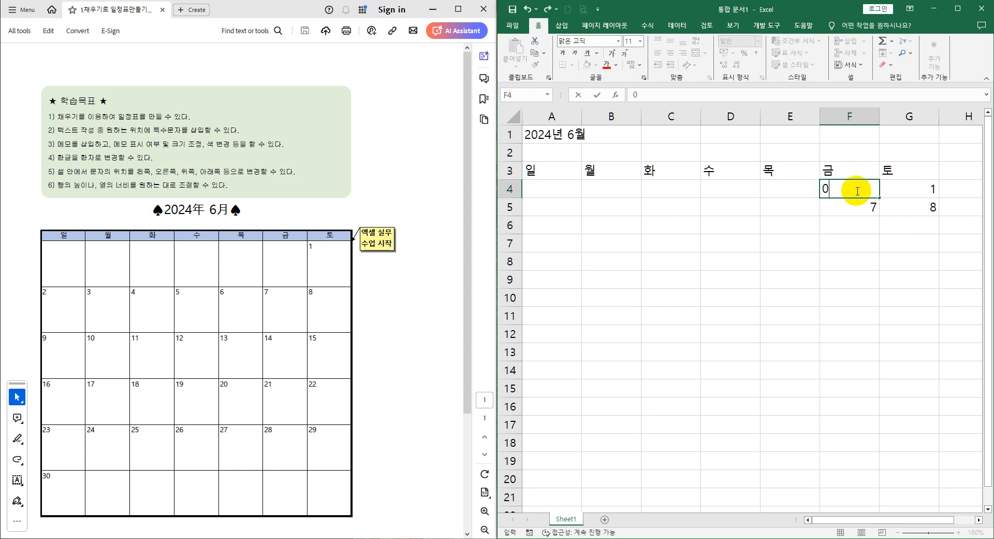
key("Return")
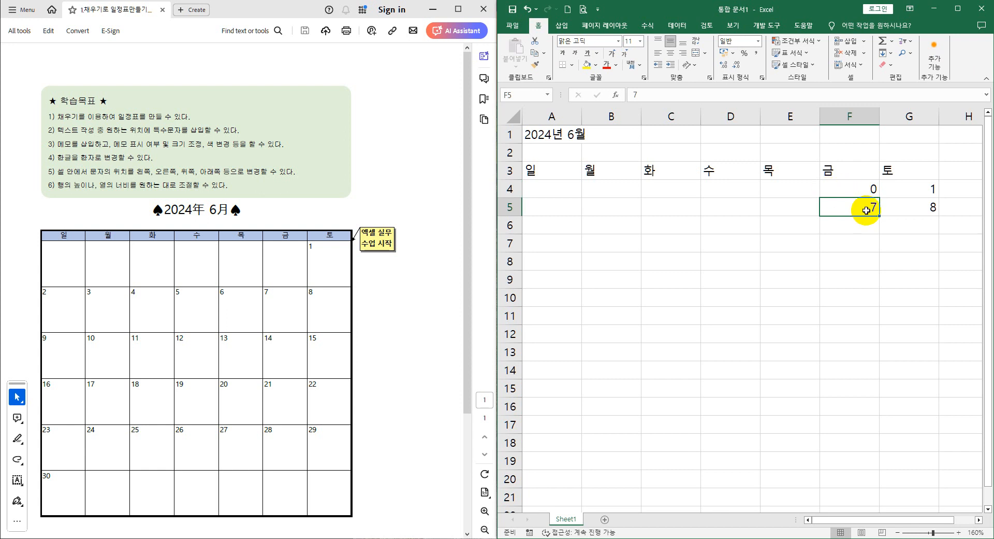
Autofill the number pattern in F4:G5 back to column A and down to row 9.
left_click(893, 240)
left_click_drag(912, 189, 901, 207)
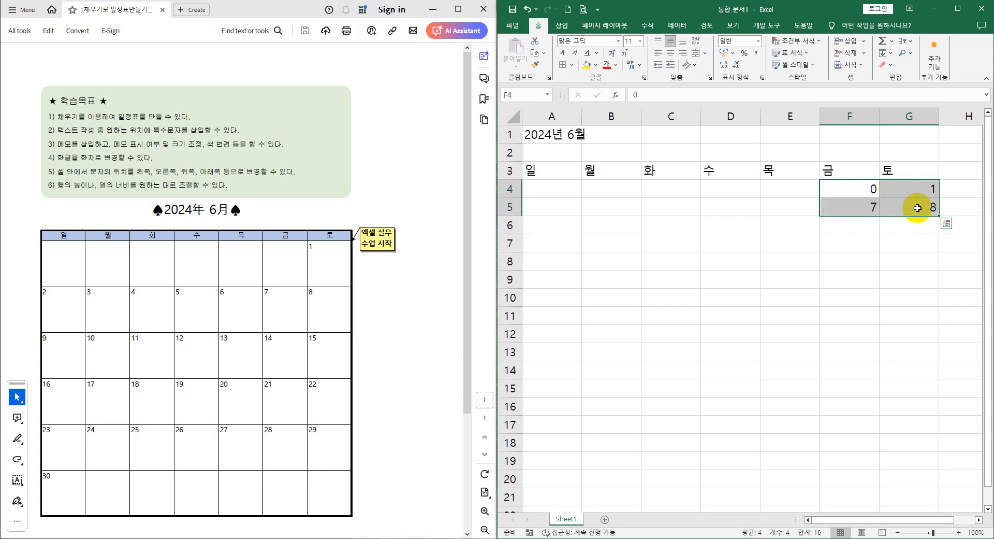
left_click_drag(854, 188, 901, 207)
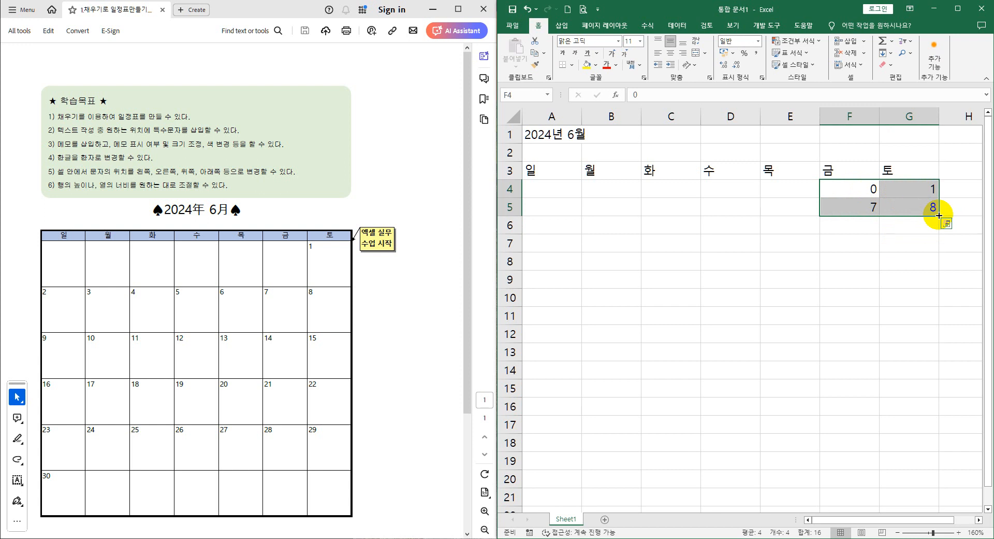
left_click_drag(939, 215, 546, 211)
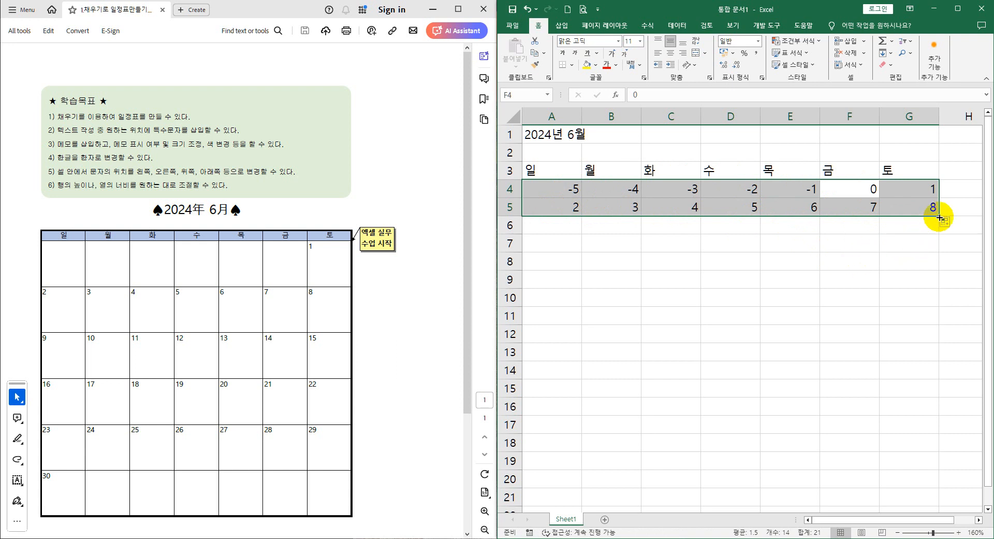
left_click_drag(940, 217, 935, 286)
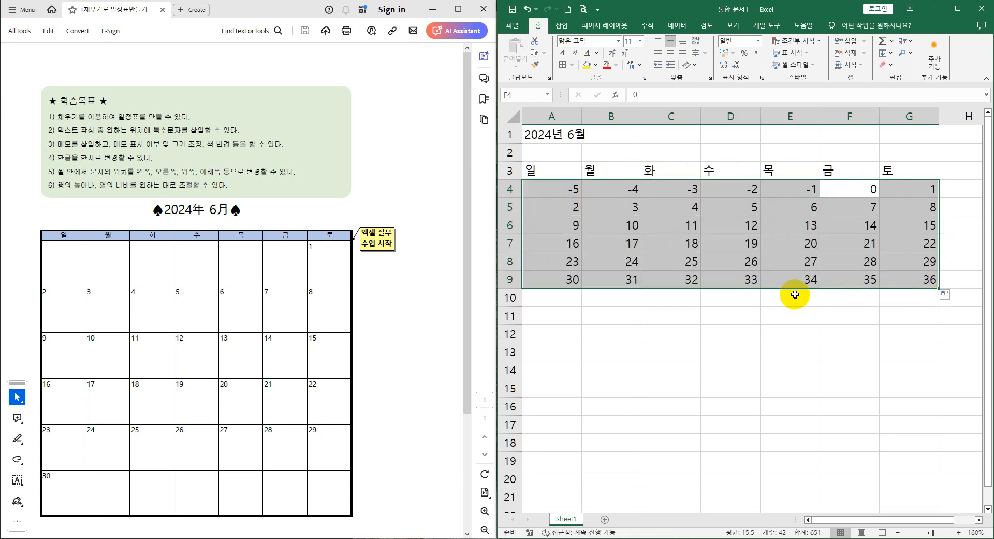
left_click(821, 313)
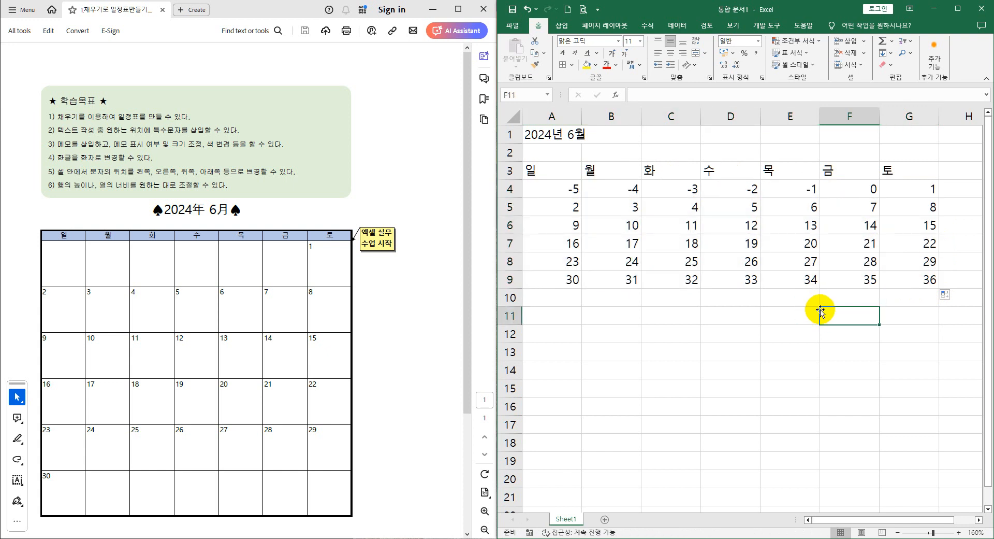
Clear the numbers outside the month from cells A4:F4 and B9:G9 together.
left_click_drag(538, 186, 844, 186)
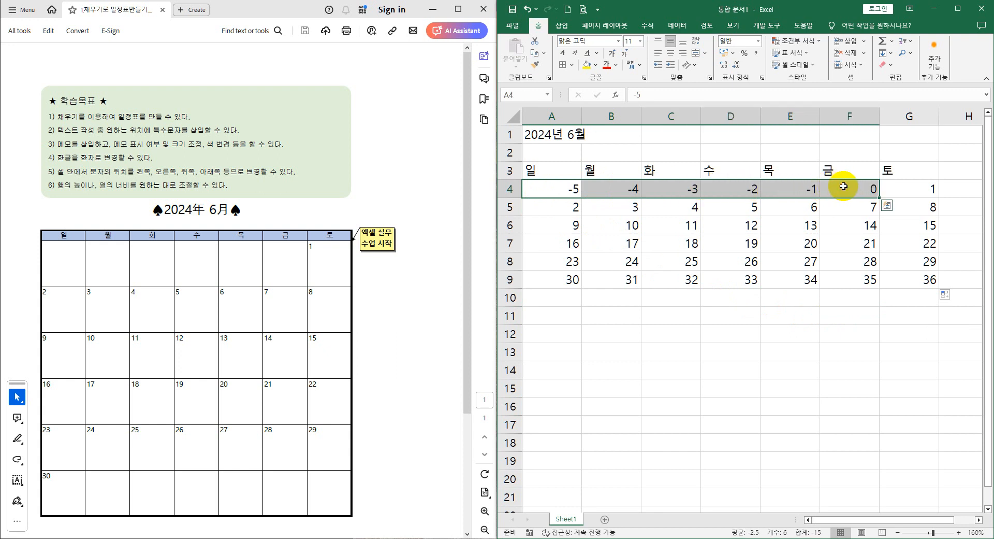
left_click_drag(627, 280, 914, 285, "ctrl")
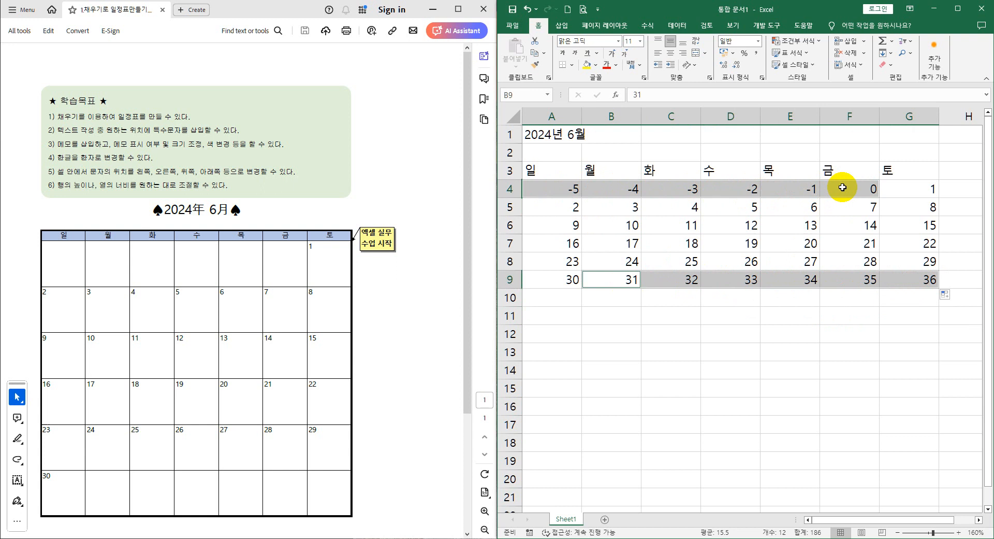
key("Delete")
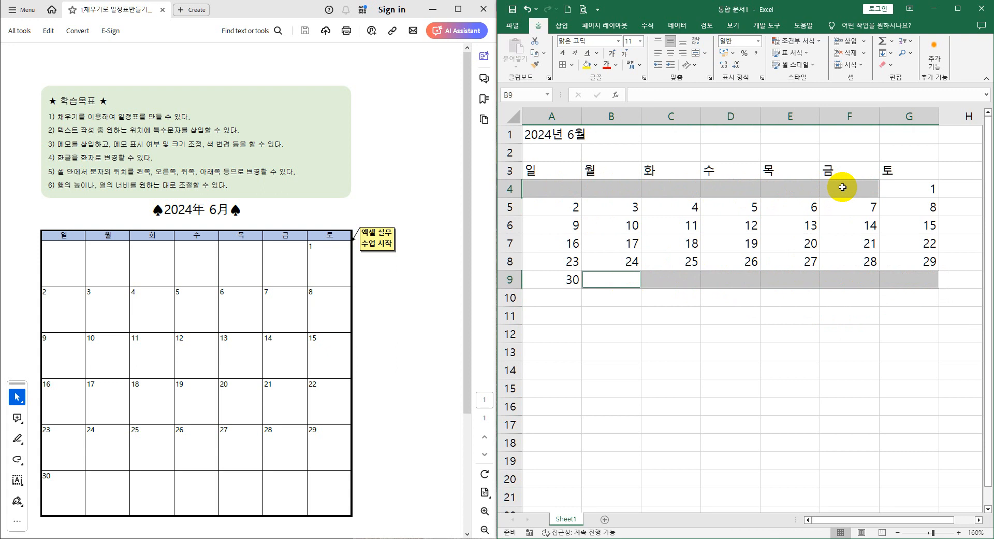
left_click(728, 315)
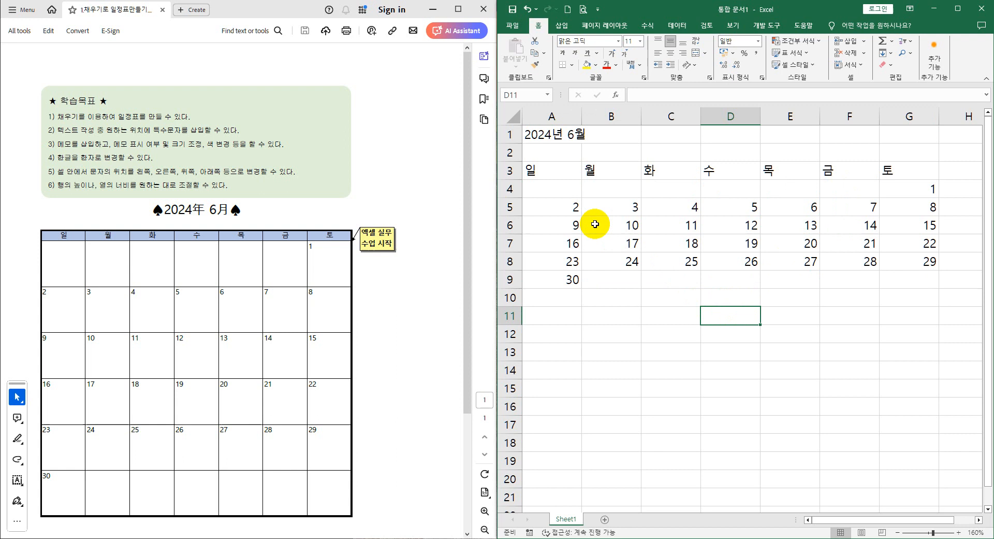
Apply all borders to the calendar range A3:G9, plus a thick outside border around it.
left_click(555, 171)
left_click_drag(555, 171, 911, 273)
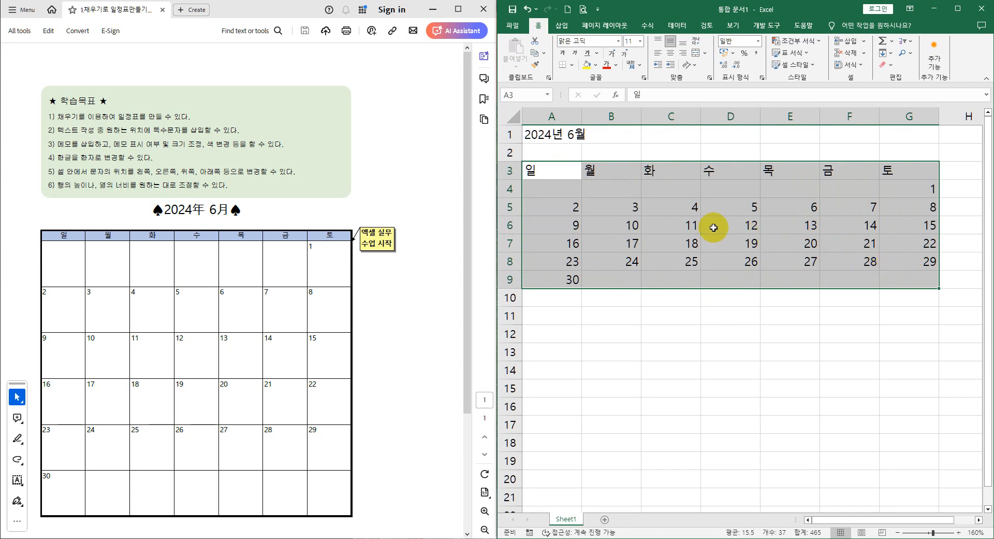
left_click(572, 66)
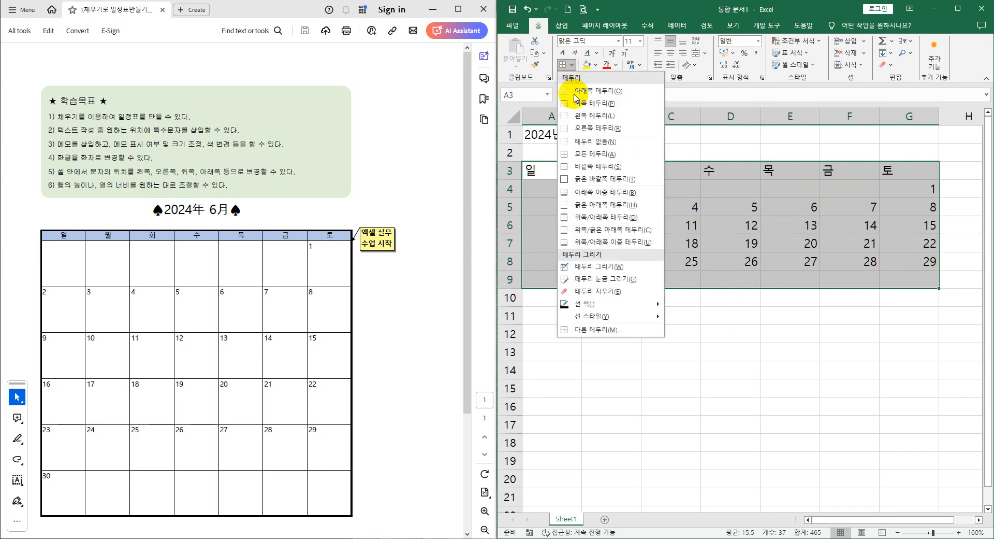
left_click(596, 154)
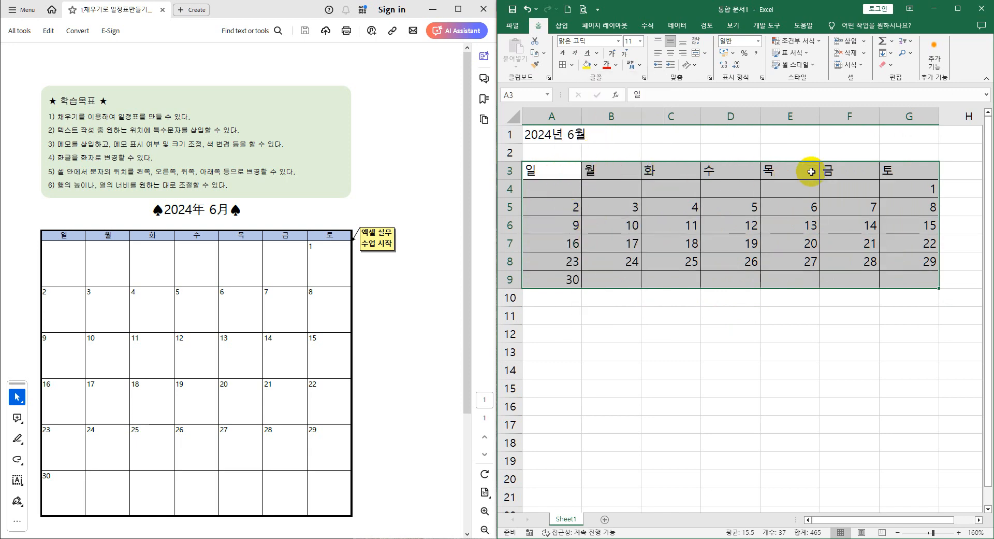
left_click(573, 65)
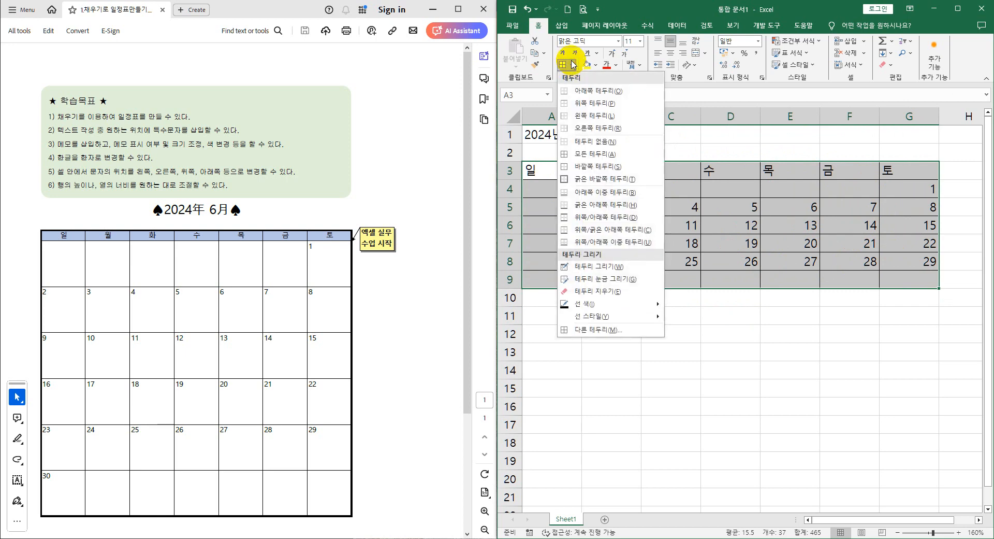
left_click(599, 181)
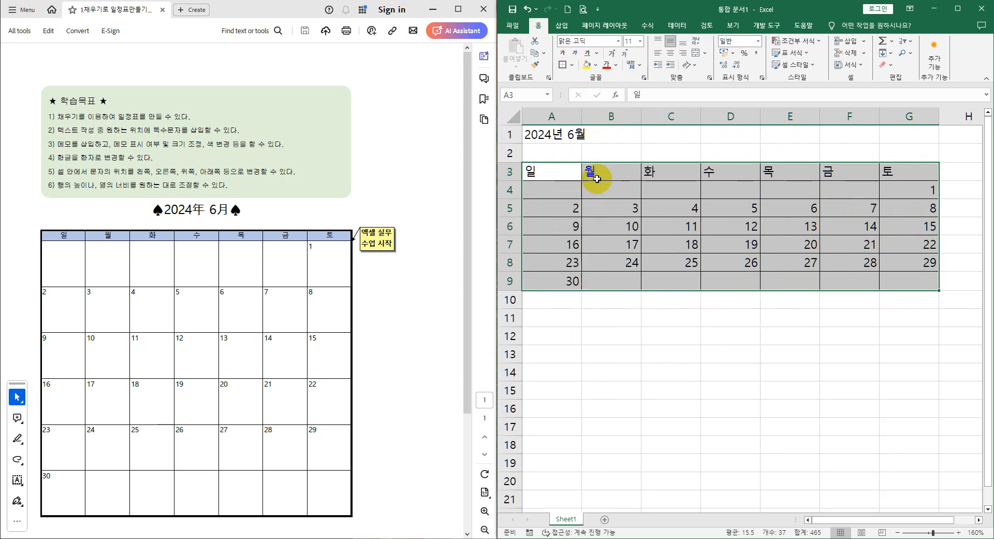
left_click(677, 325)
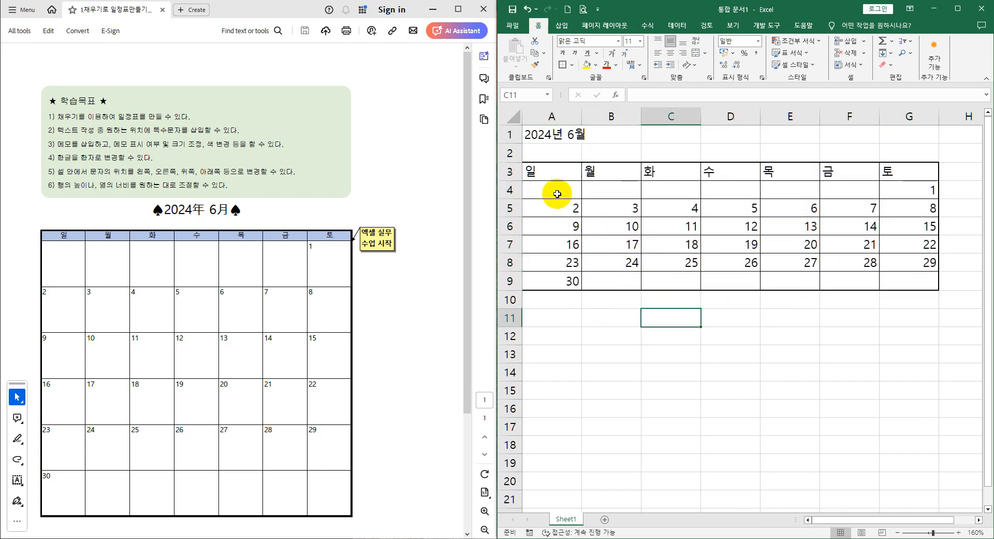
Fill the weekday header cells A3:G3 with light blue and center their text.
left_click(542, 170)
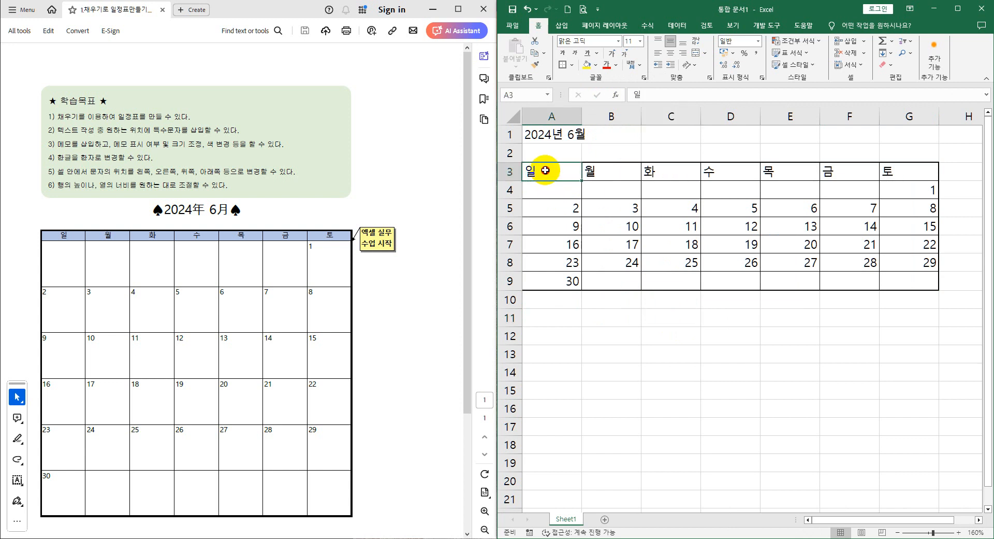
left_click_drag(546, 170, 889, 173)
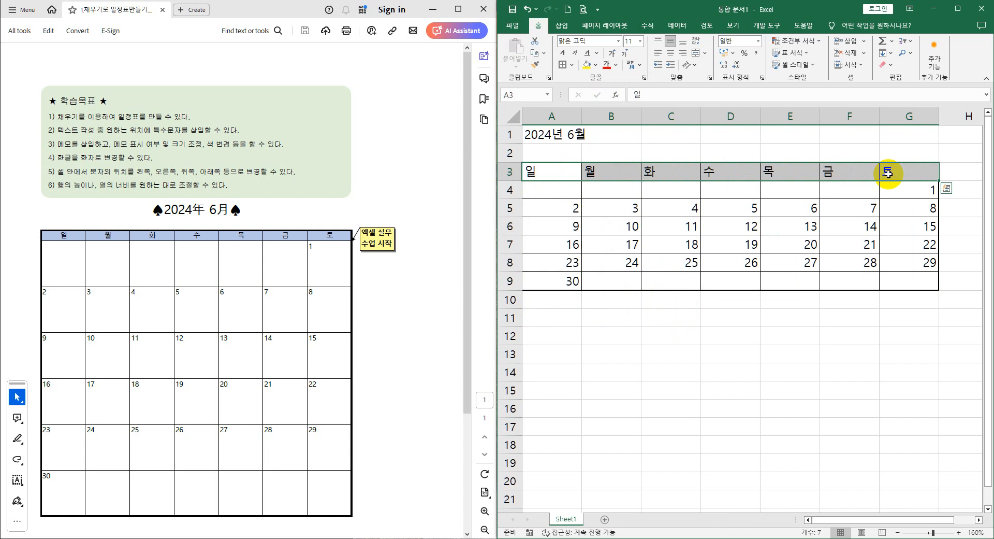
left_click(596, 66)
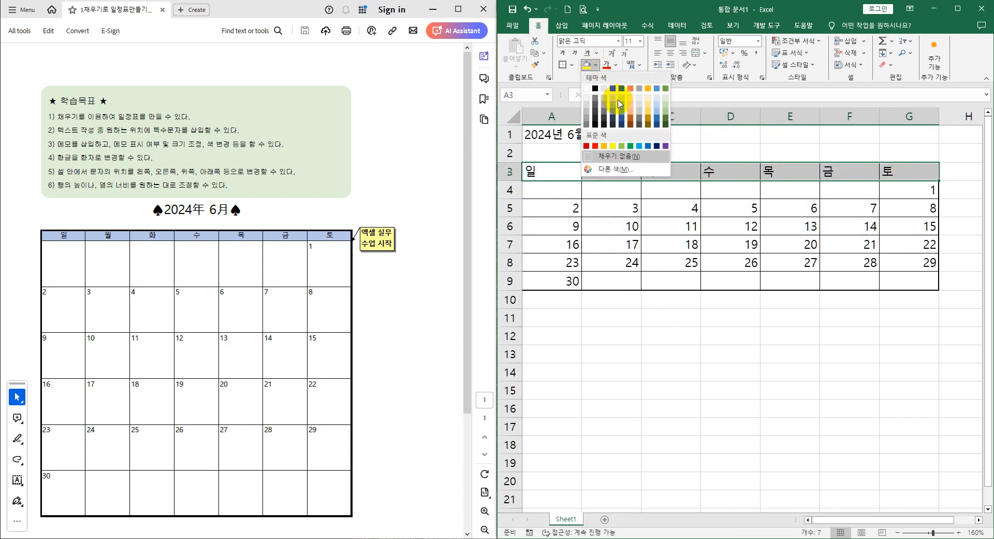
left_click(658, 100)
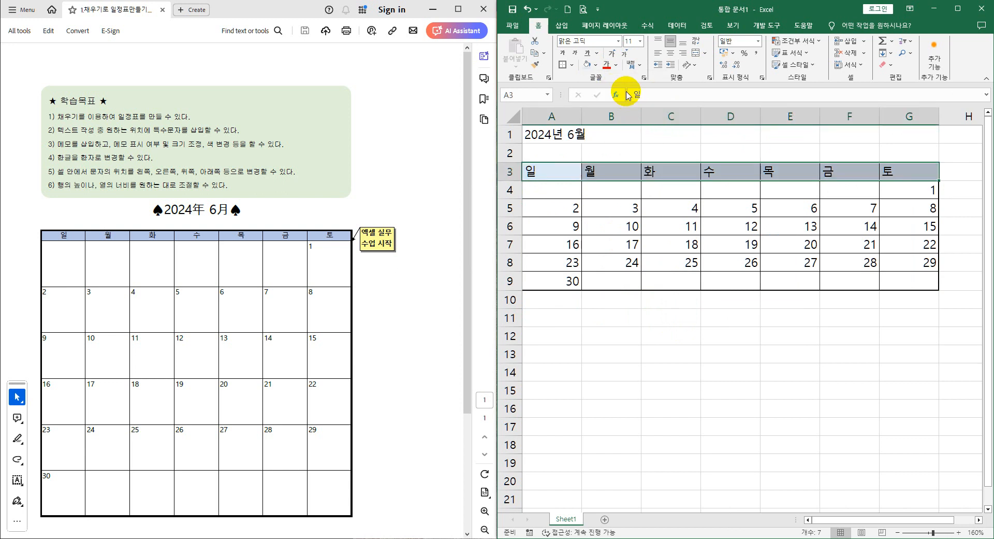
left_click(672, 61)
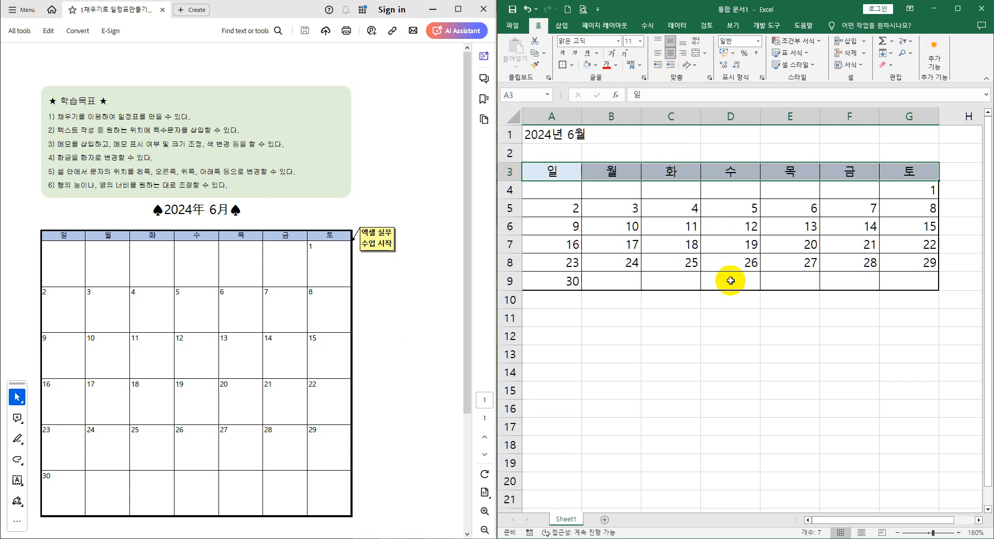
left_click(720, 329)
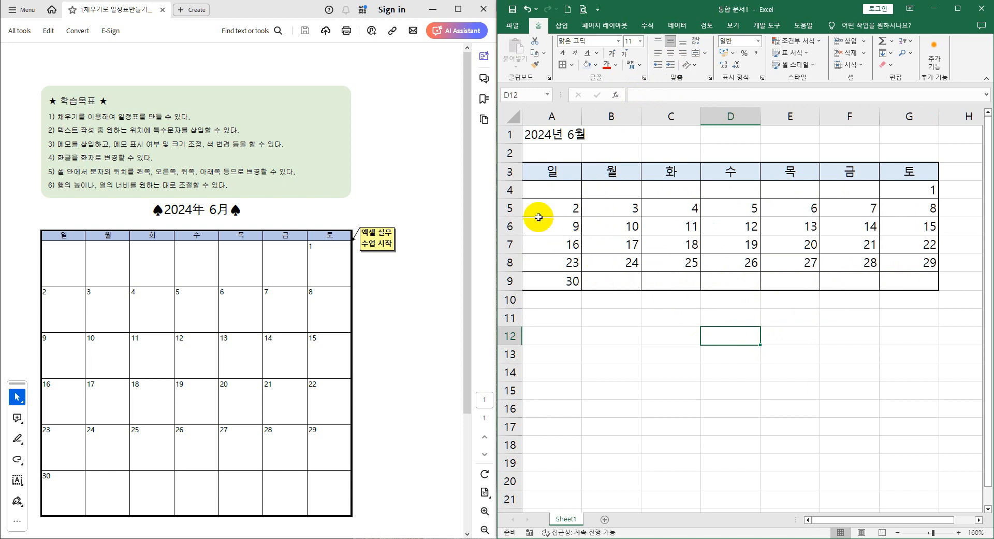
Increase the height of rows 4 to 9 together to about two and a half times the default.
left_click_drag(511, 189, 509, 280)
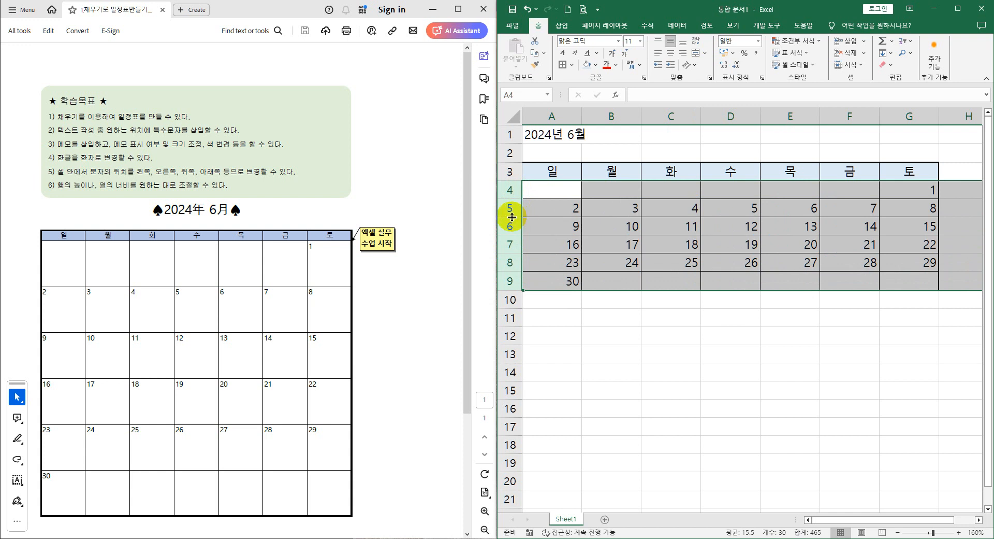
mouse_move(512, 217)
left_mouse_down()
mouse_move(508, 245)
mouse_move(510, 225)
left_mouse_up()
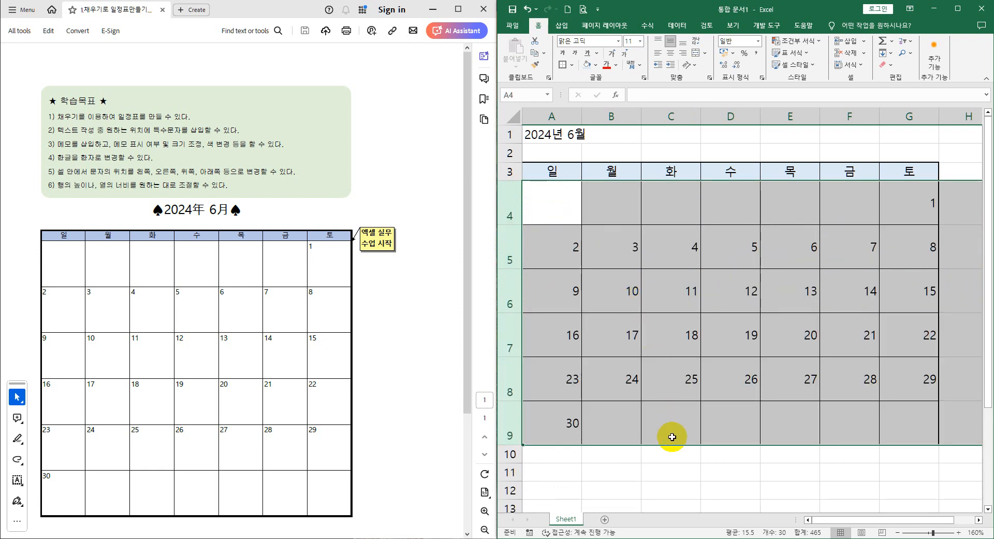
left_click(670, 455)
Reduce the height of the non-adjacent rows 4, 6 and 8 together by about a third.
left_click(510, 215)
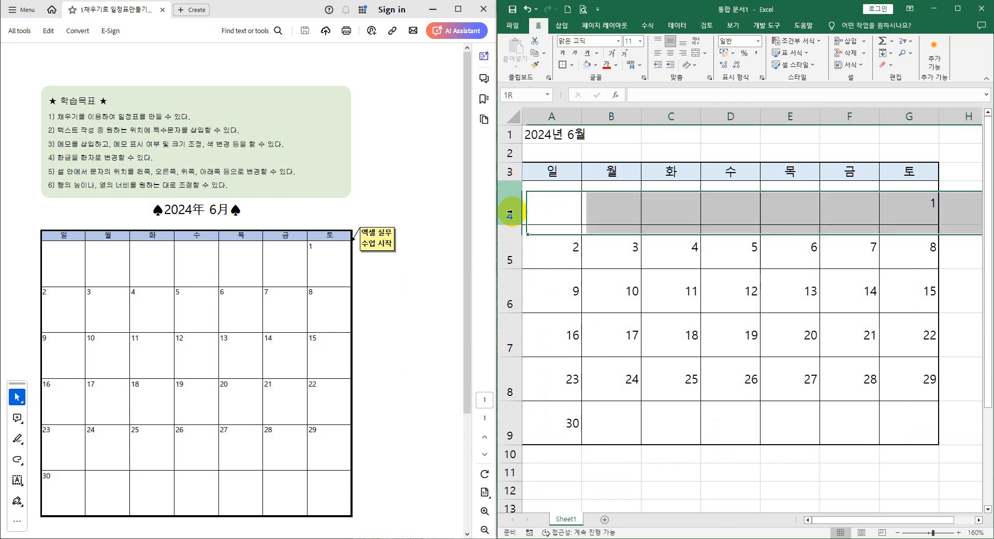
left_click(512, 290, "ctrl")
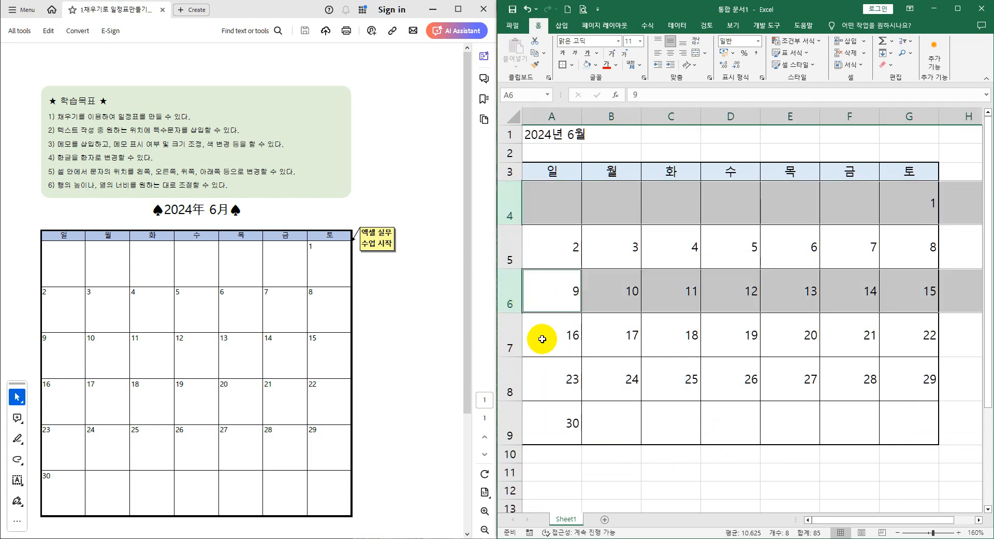
left_click(514, 377, "ctrl")
left_click_drag(519, 399, 518, 383)
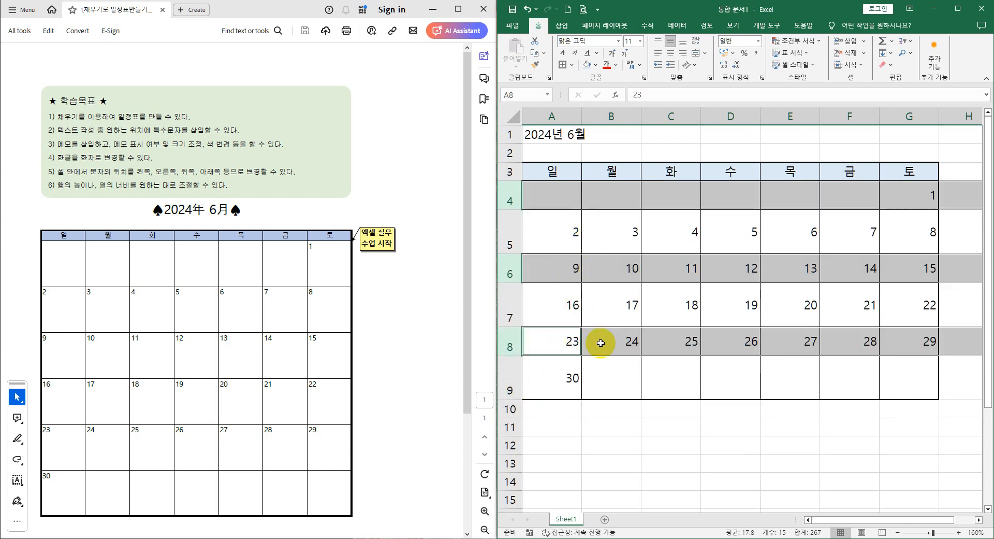
left_click(648, 411)
Make rows 4 to 9 equally tall, with roomy date cells like those in the reference calendar.
left_click(518, 197)
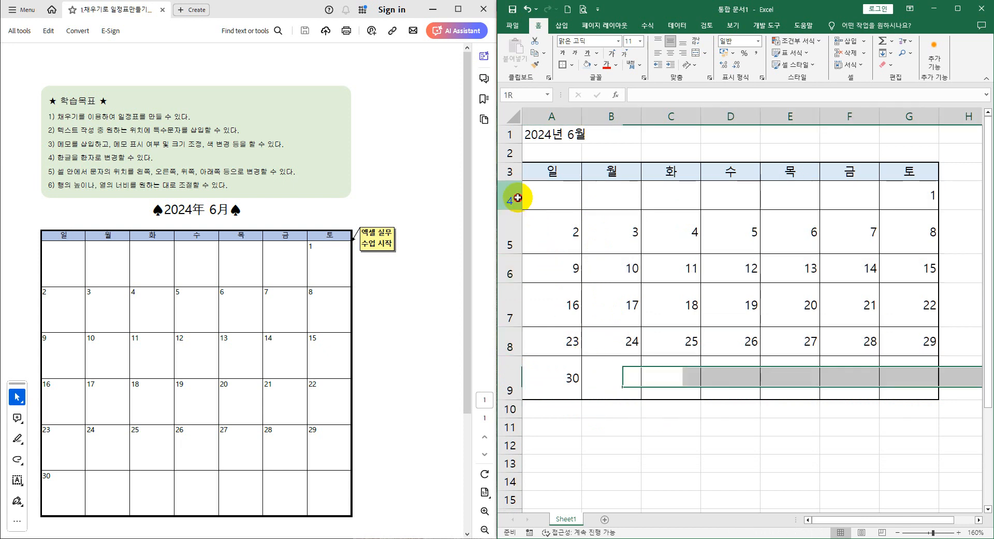
left_click_drag(518, 197, 520, 372)
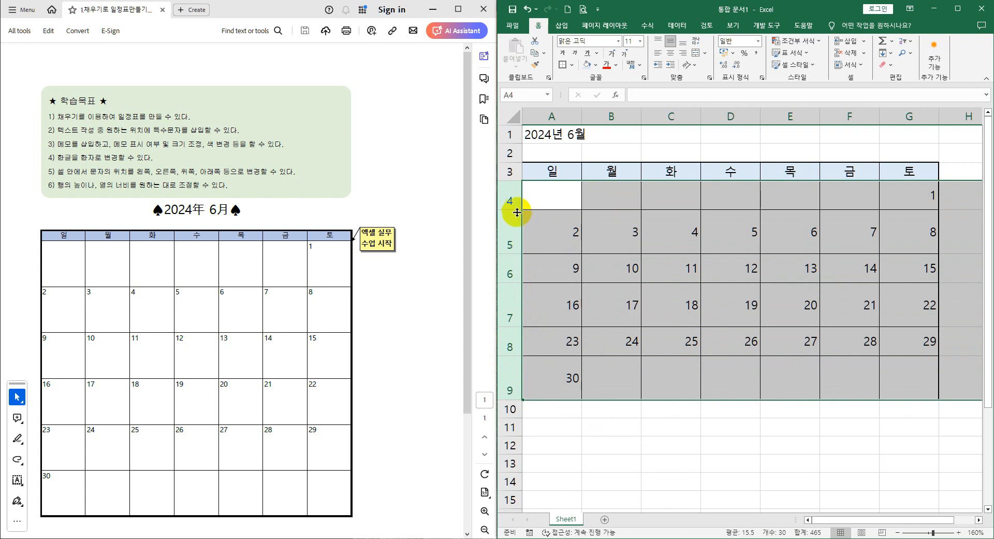
left_click_drag(517, 209, 516, 223)
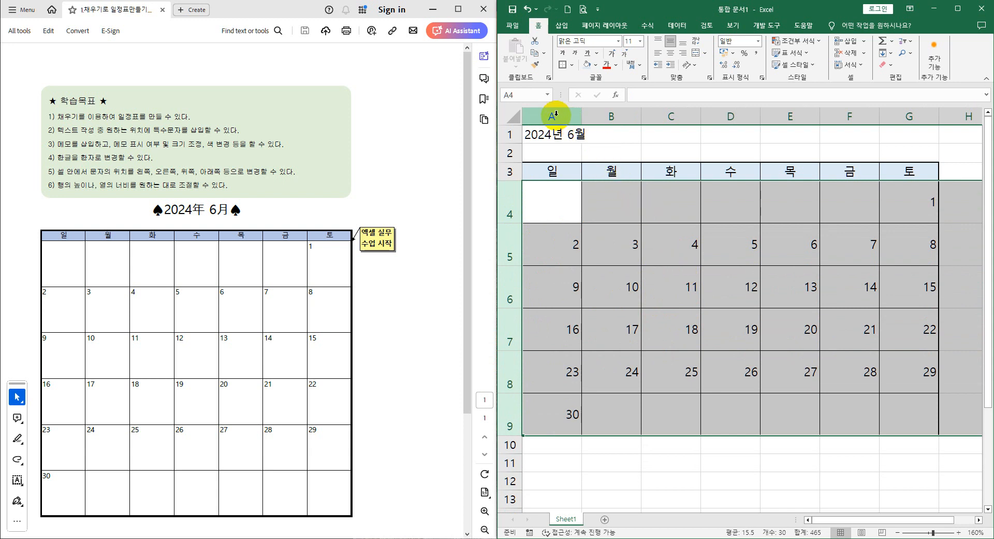
Widen columns A to G slightly, giving all seven the same width.
left_click_drag(555, 113, 885, 111)
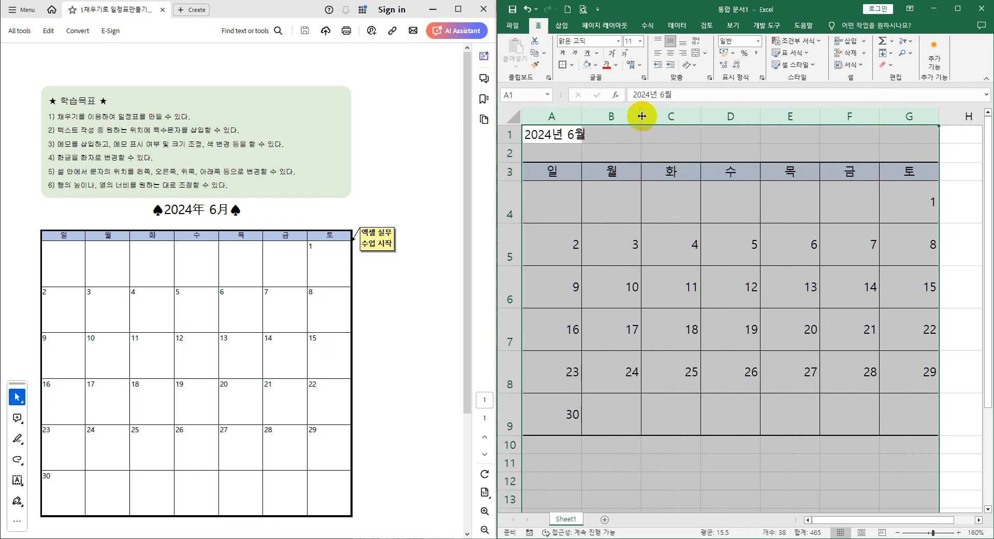
left_click_drag(642, 116, 649, 115)
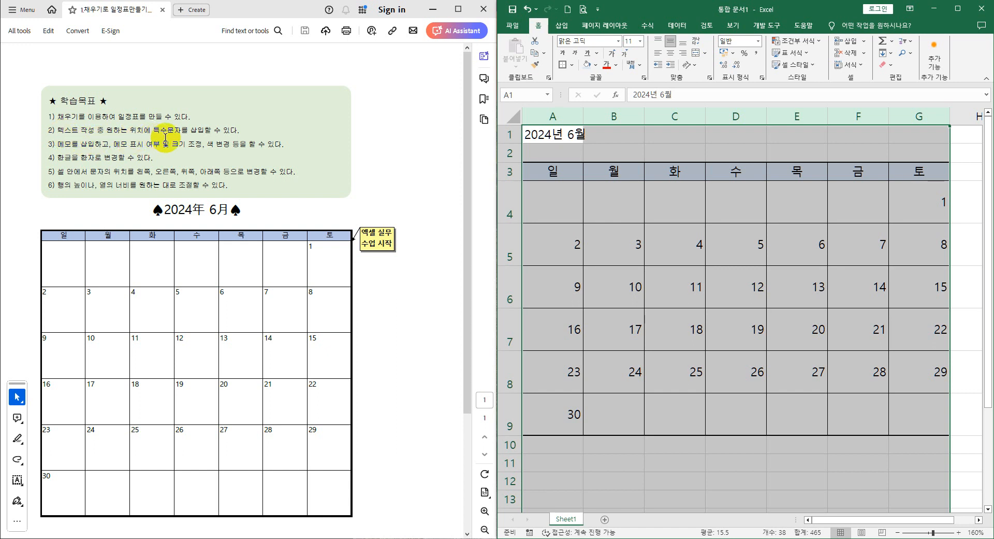
left_click(632, 220)
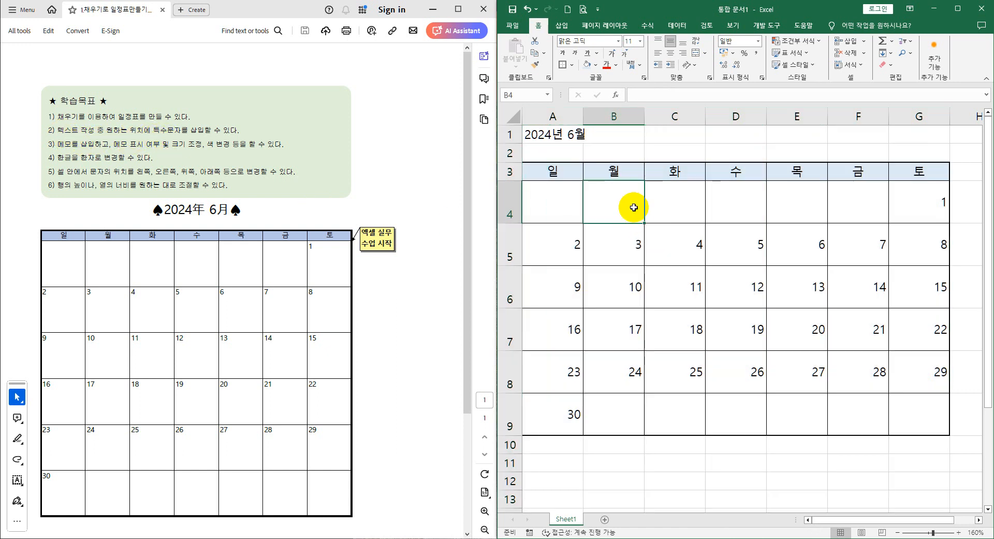
Merge and center the title 2024년 6월 across cells A1:G1.
left_click_drag(554, 135, 912, 134)
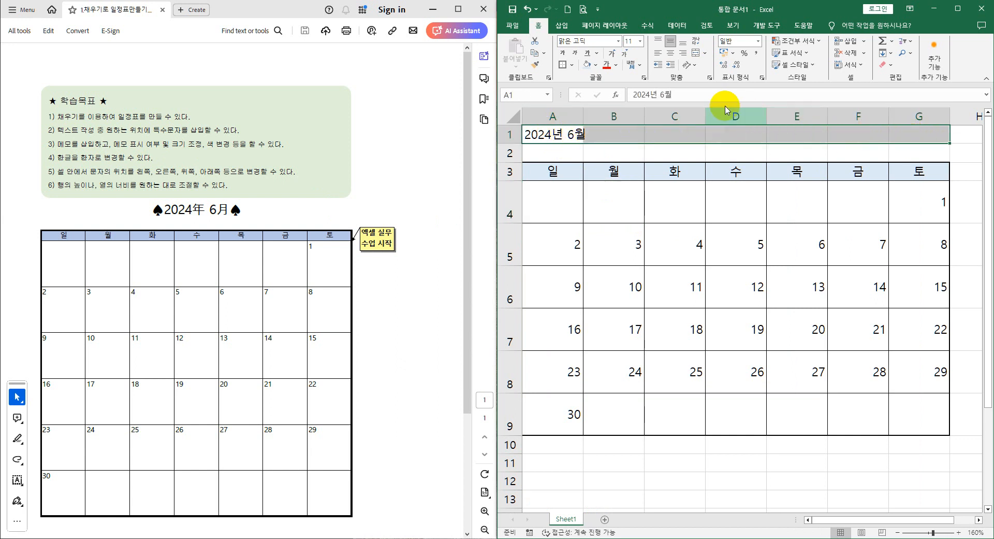
left_click(697, 54)
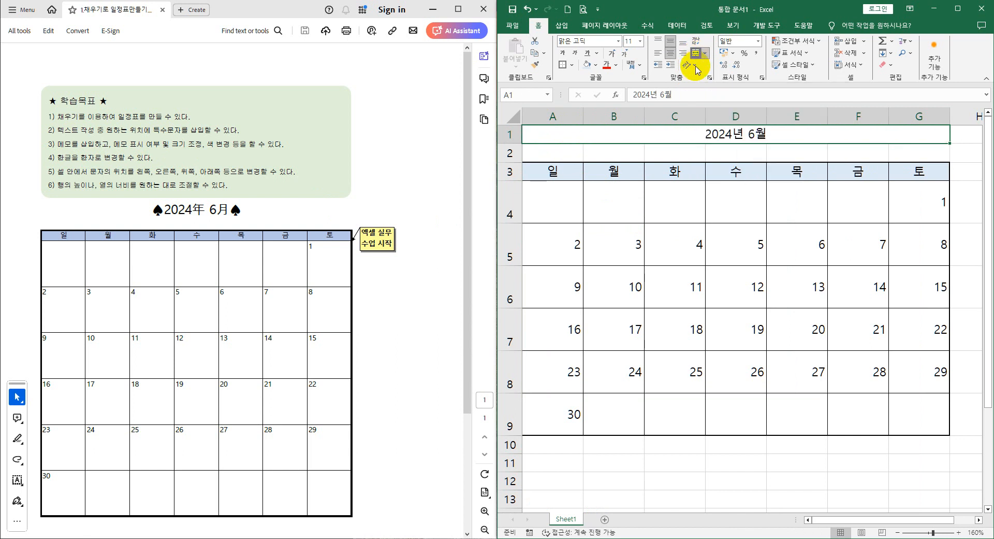
Insert the special character ♠ directly before 2024년 6월 in the title cell, using the ㅁ symbol list.
left_click(632, 94)
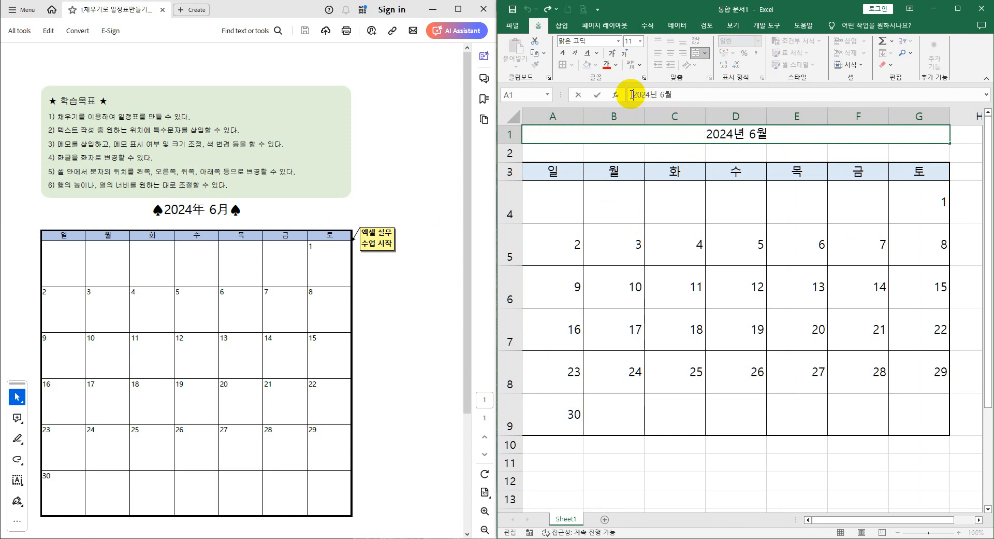
left_click(707, 133)
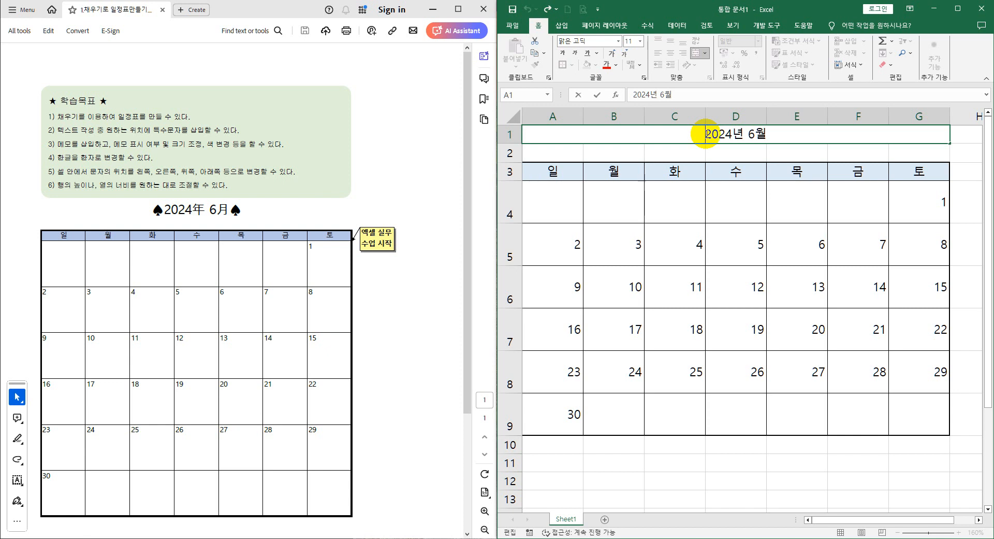
left_click(634, 94)
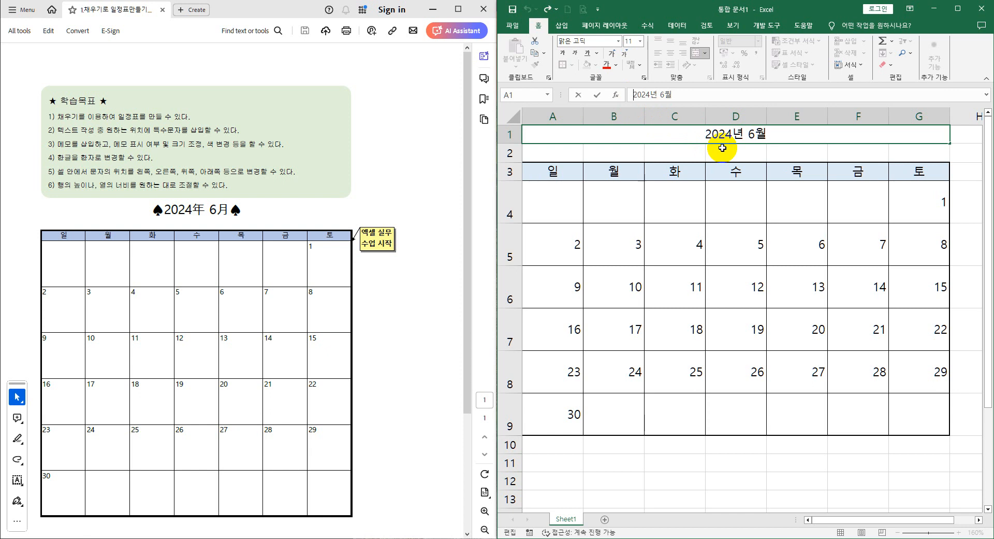
type("ㅁ")
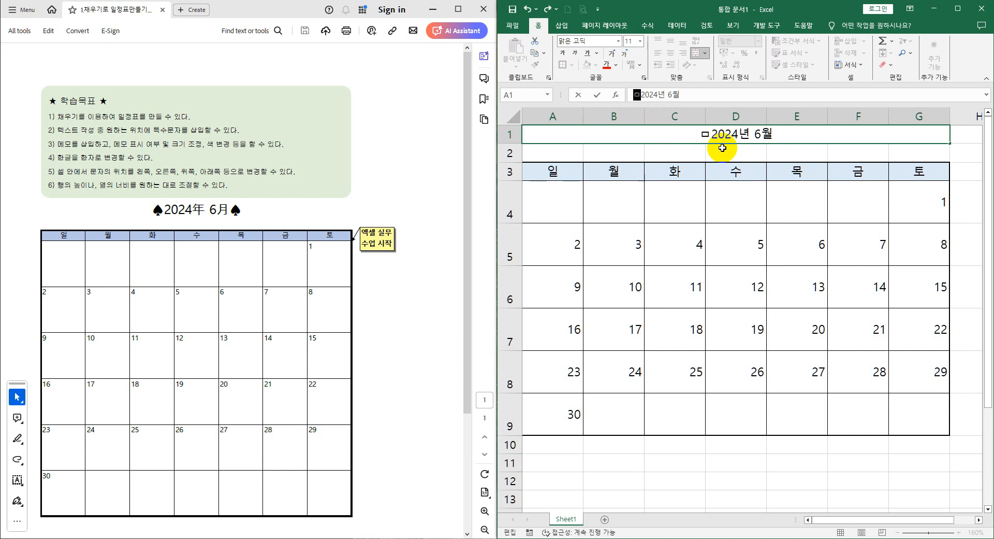
key("Hangul_Hanja")
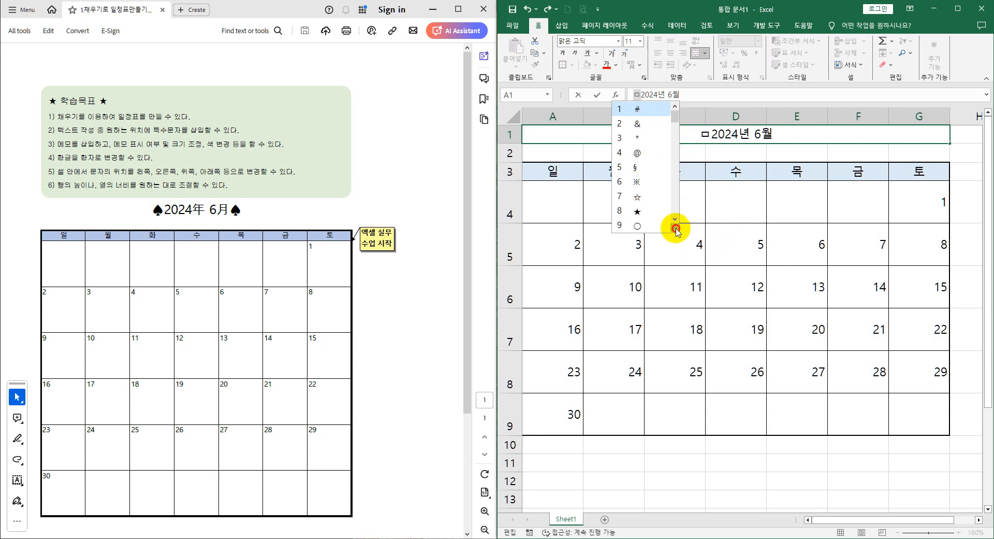
left_click(675, 228)
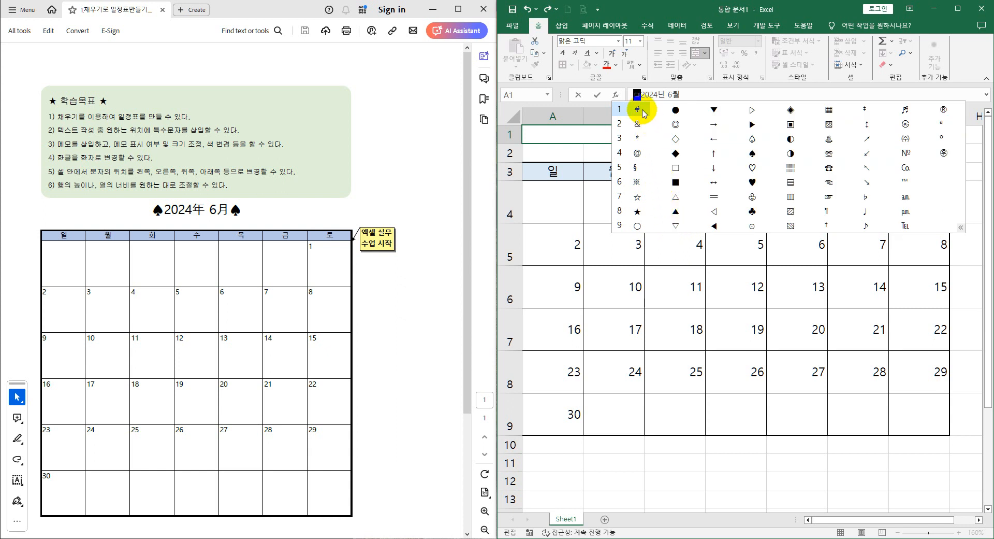
left_click(752, 154)
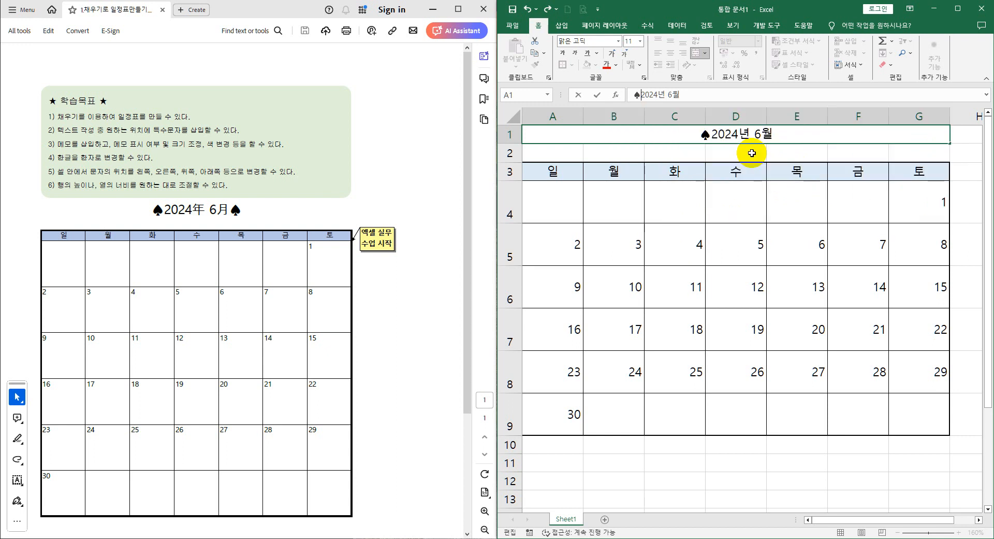
Insert the special character ♠ directly after 6월 in the title cell, using the ㅁ symbol list.
left_click(695, 93)
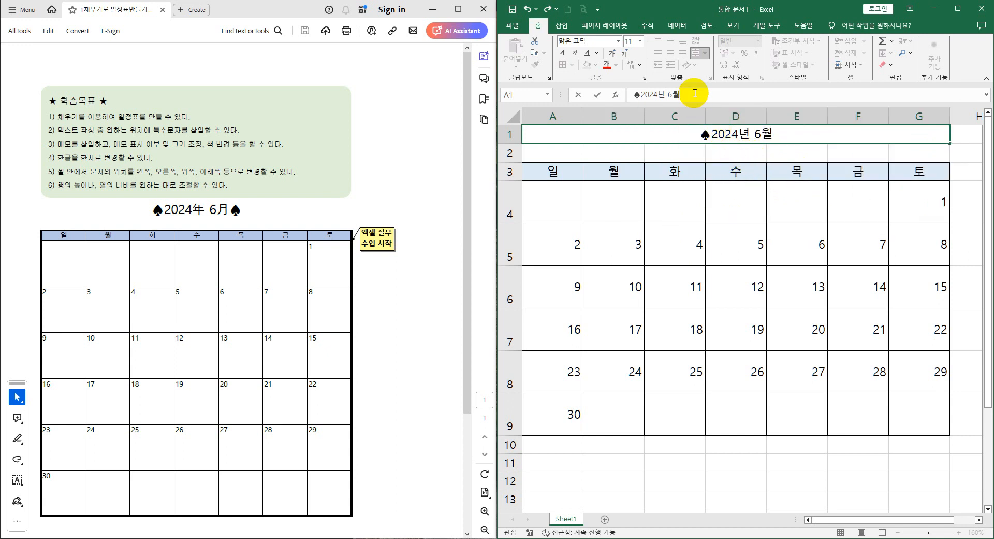
type("ㅁ")
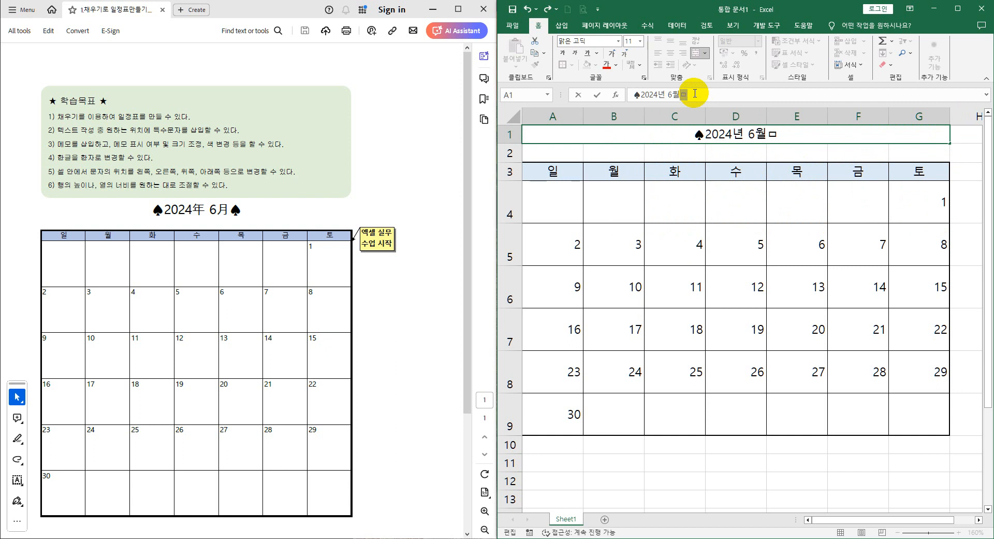
key("Hangul_Hanja")
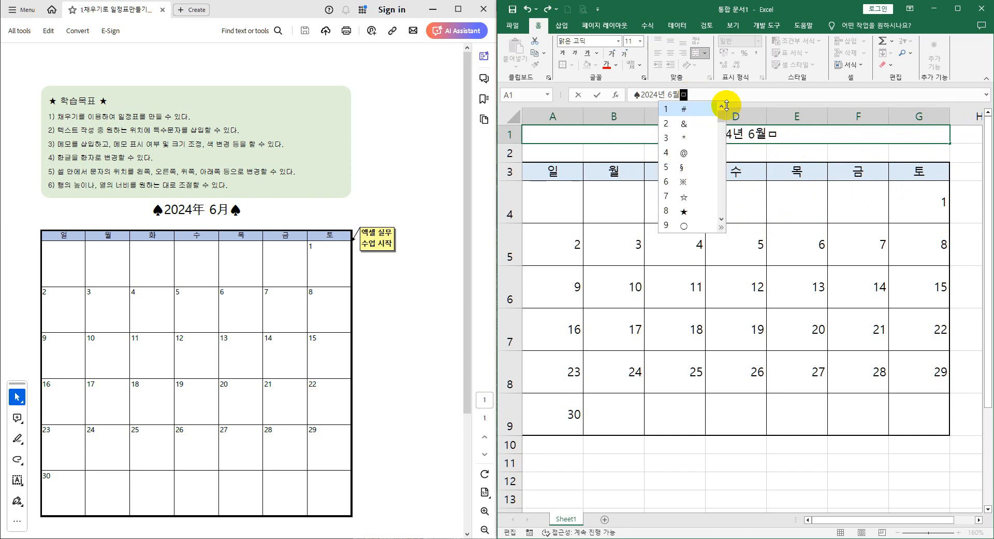
left_click(724, 230)
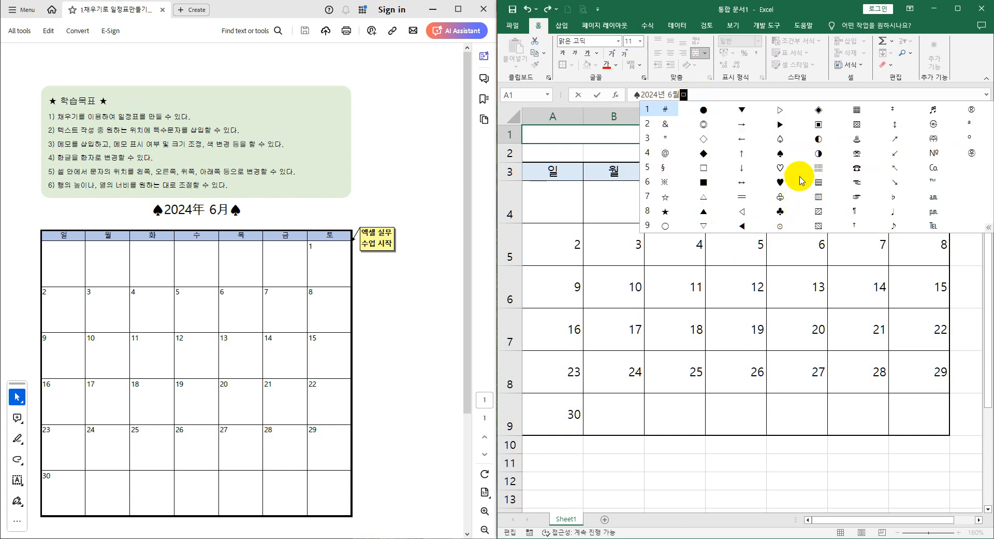
left_click(780, 154)
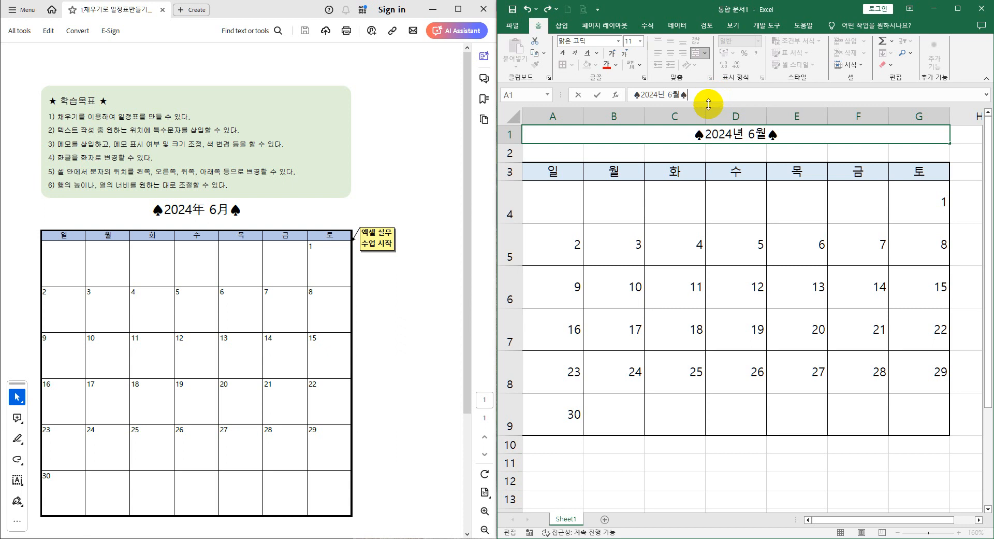
Look through the full ㅇ special-character list at the start of the title, dismiss it and remove the ㅇ.
left_click(631, 92)
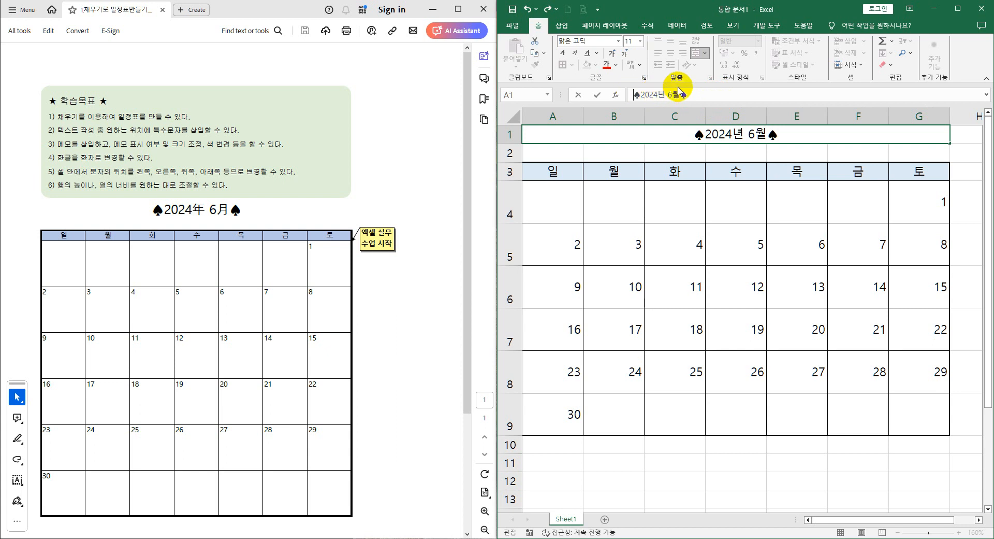
type("ㅇ")
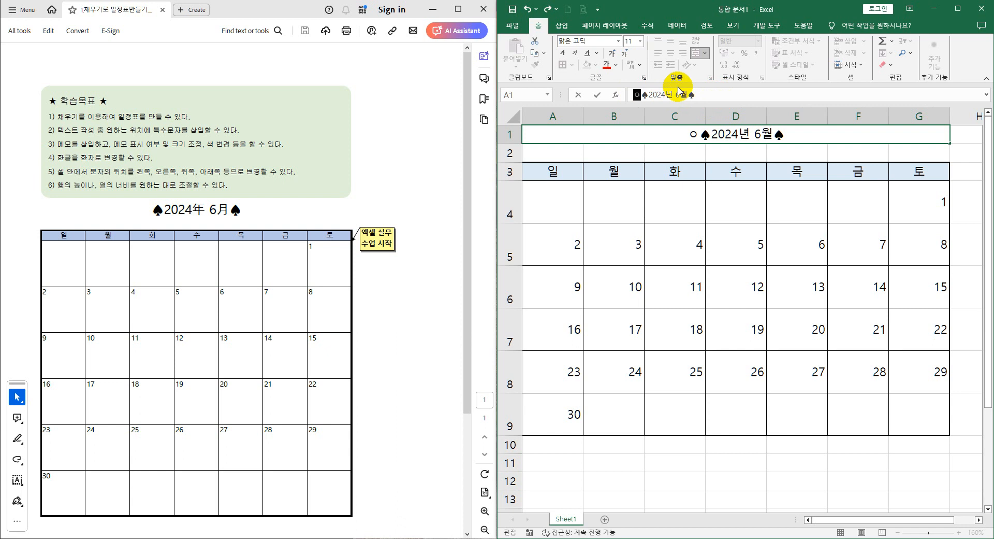
key("Hangul_Hanja")
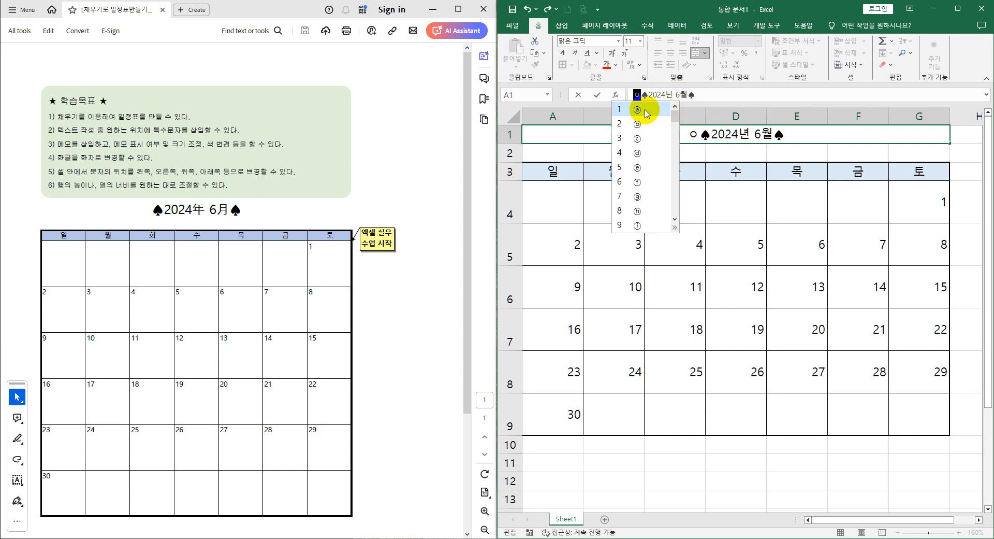
left_click(676, 227)
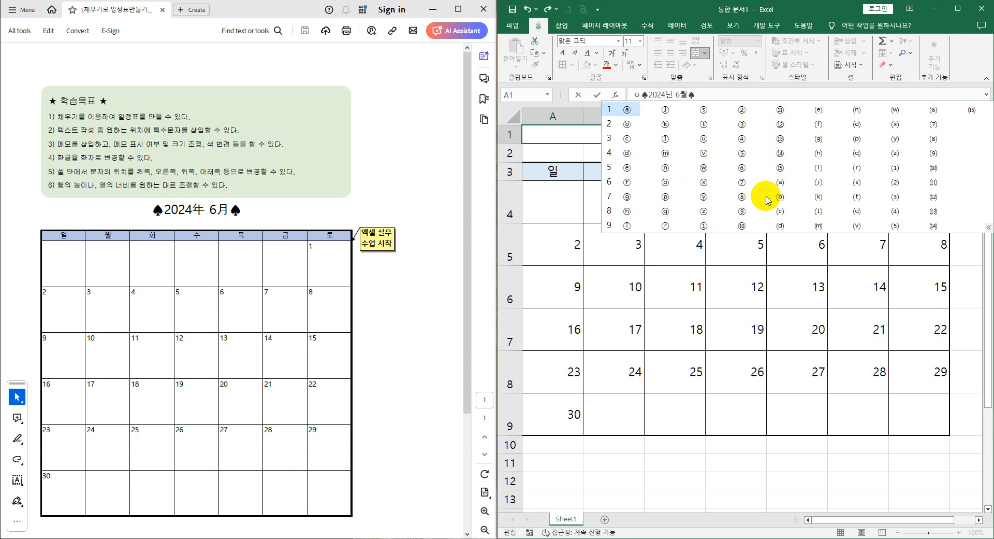
key("Escape")
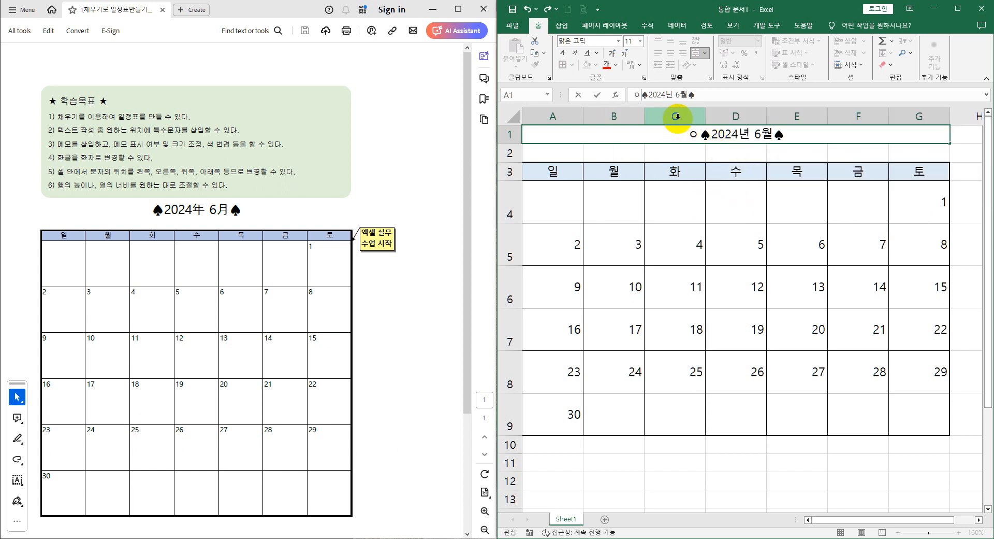
key("BackSpace")
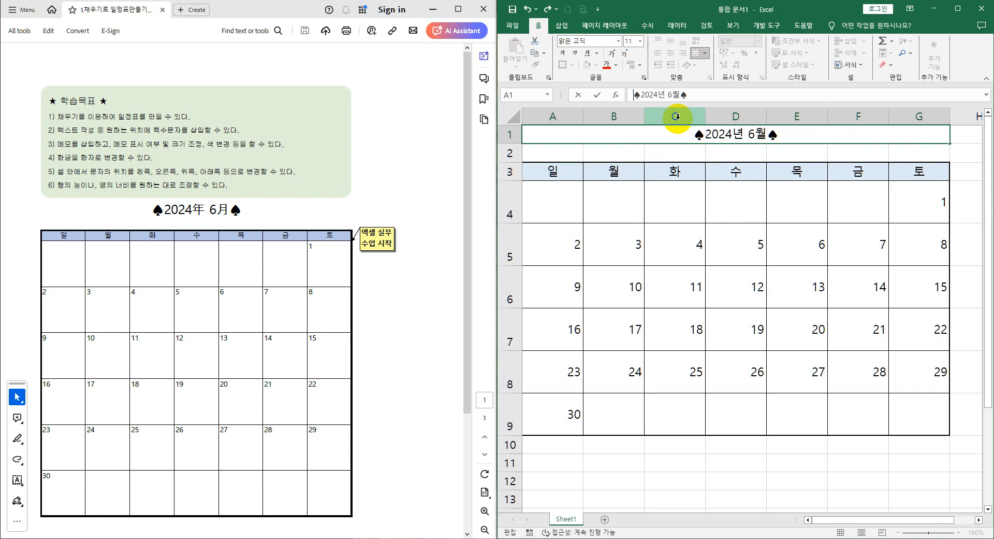
Look through the full ㅈ special-character list at the start of the title, dismiss it and remove the ㅈ.
type("ㅈ")
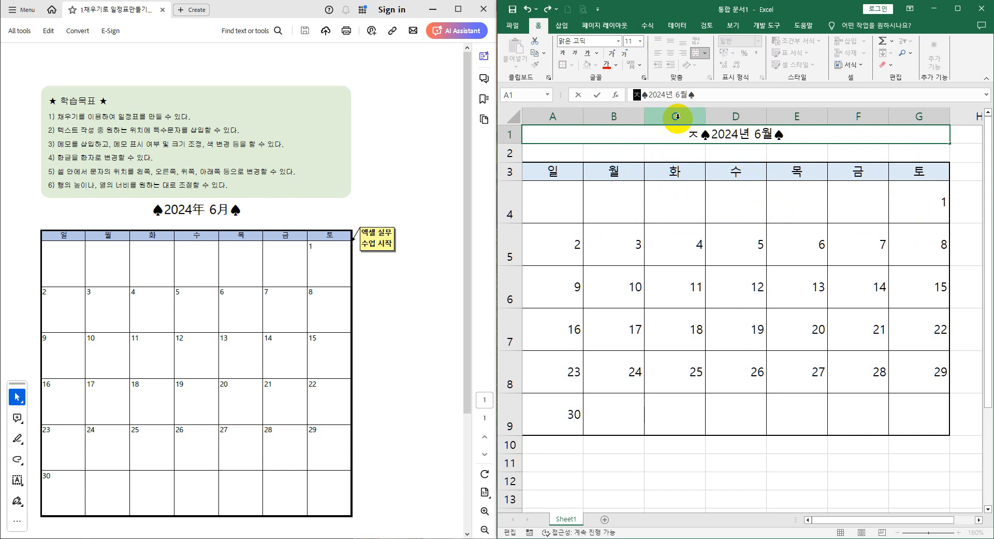
key("Hangul_Hanja")
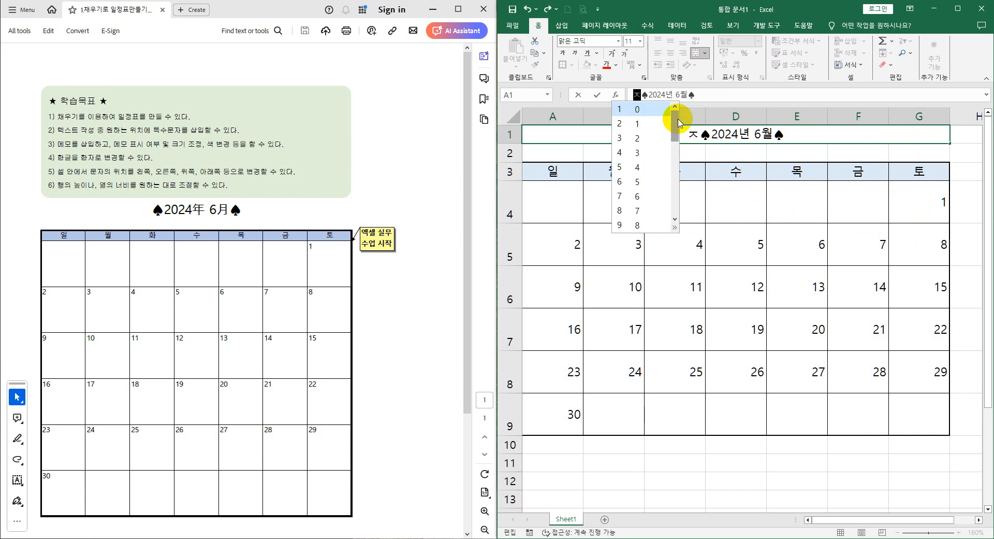
left_click(674, 227)
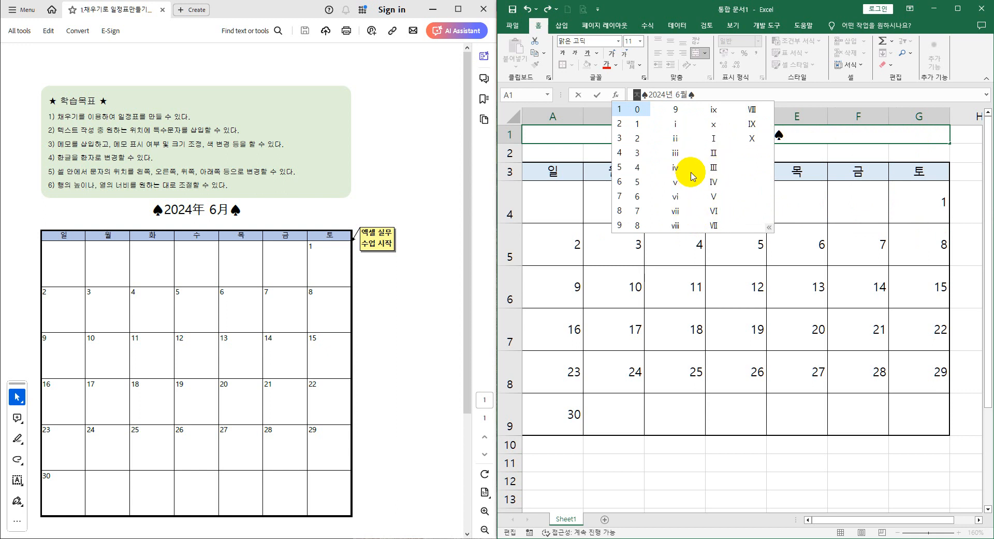
key("Escape")
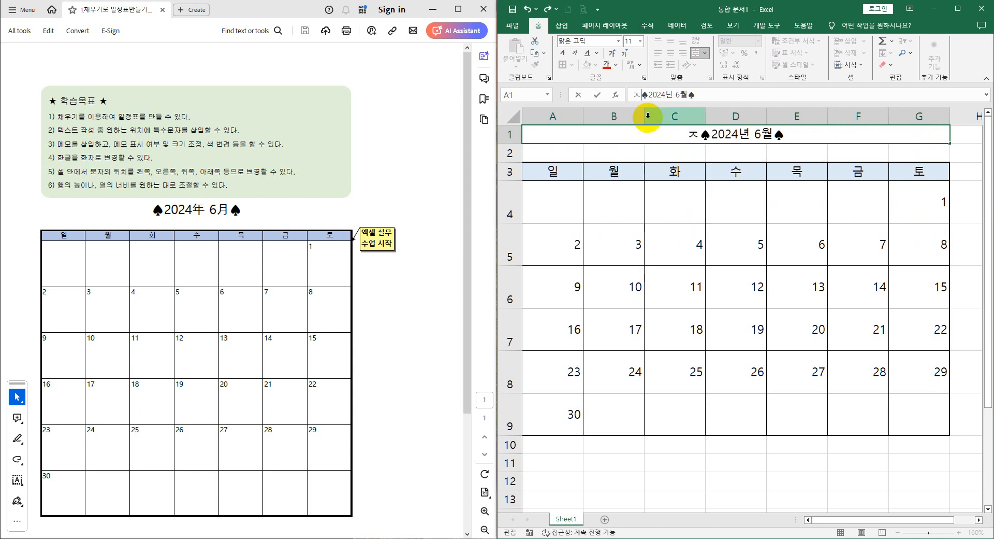
key("BackSpace")
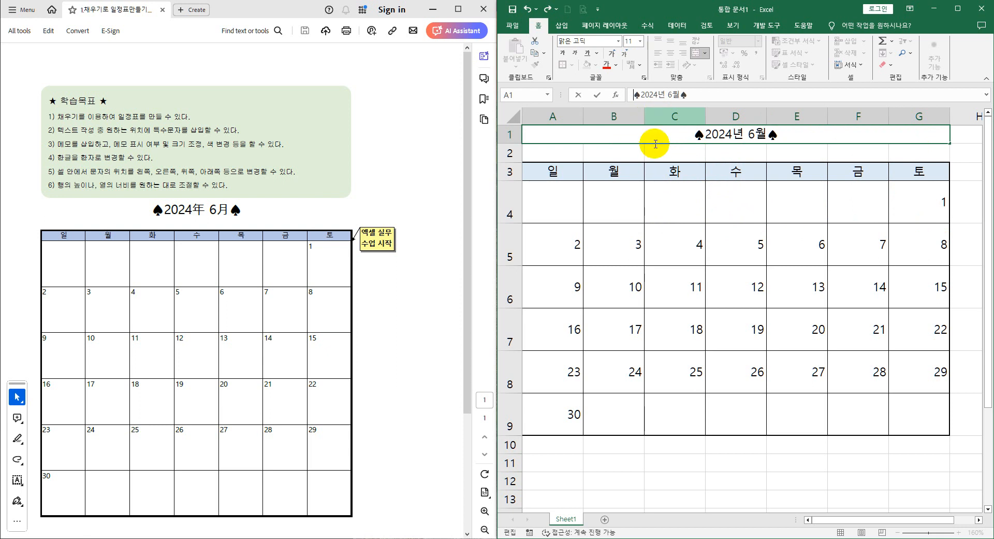
Commit the title entry and convert its 년 to the Hanja 年, using the 漢字 input format.
left_click(681, 221)
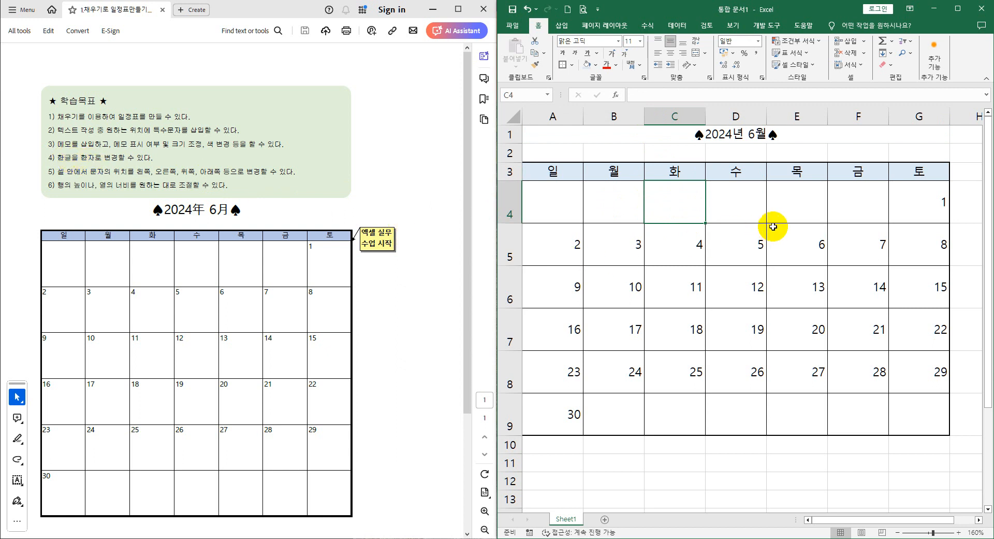
left_click(729, 139)
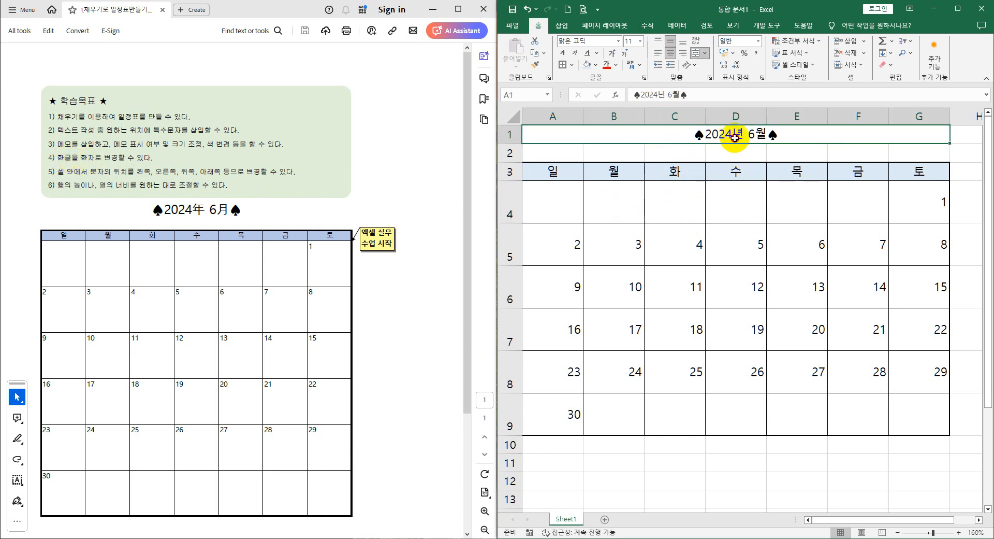
double_click(735, 136)
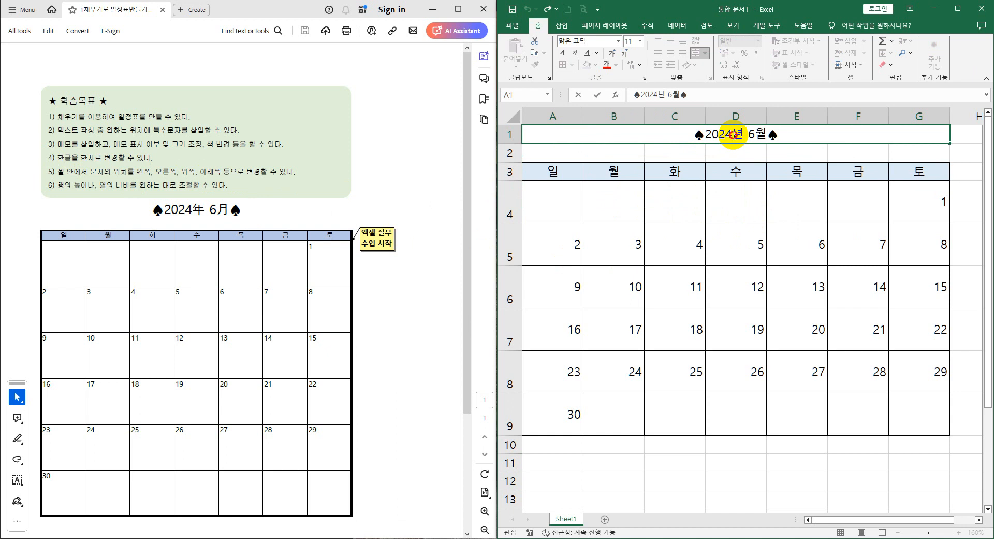
left_click_drag(733, 134, 744, 136)
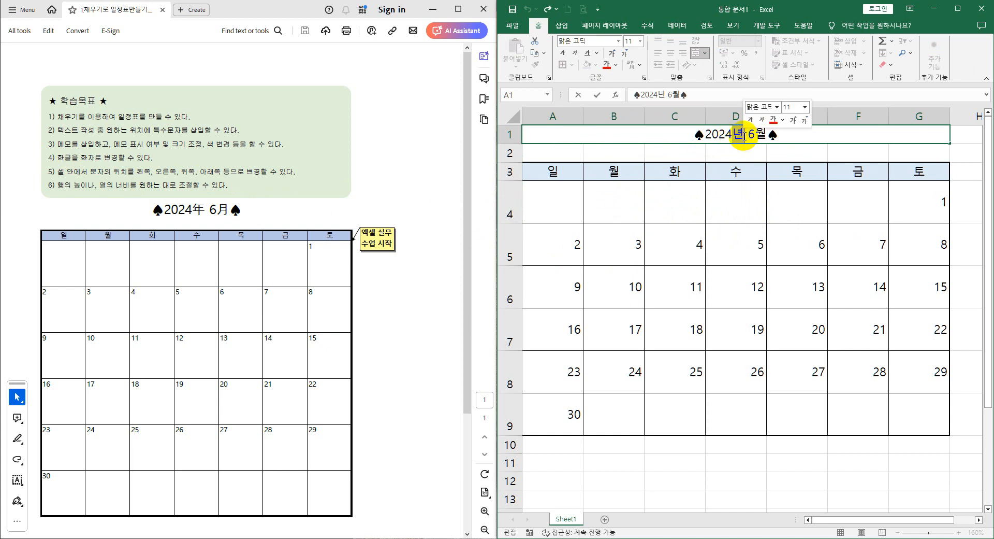
key("Hangul_Hanja")
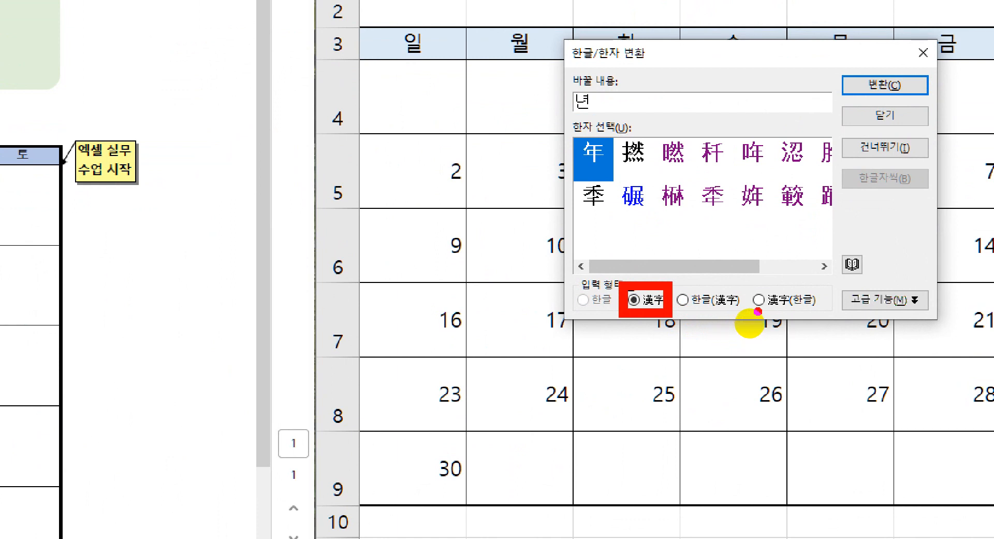
left_click(759, 299)
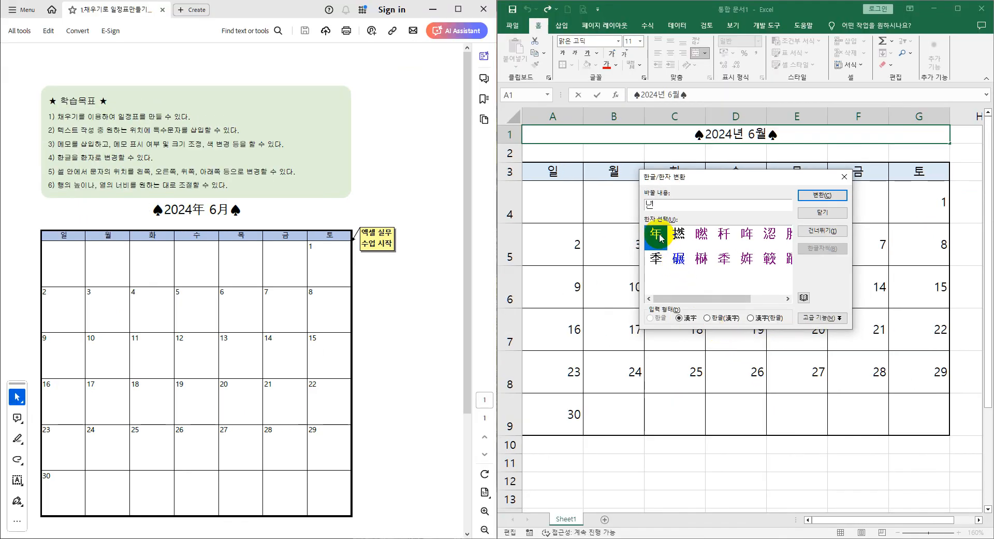
left_click(821, 195)
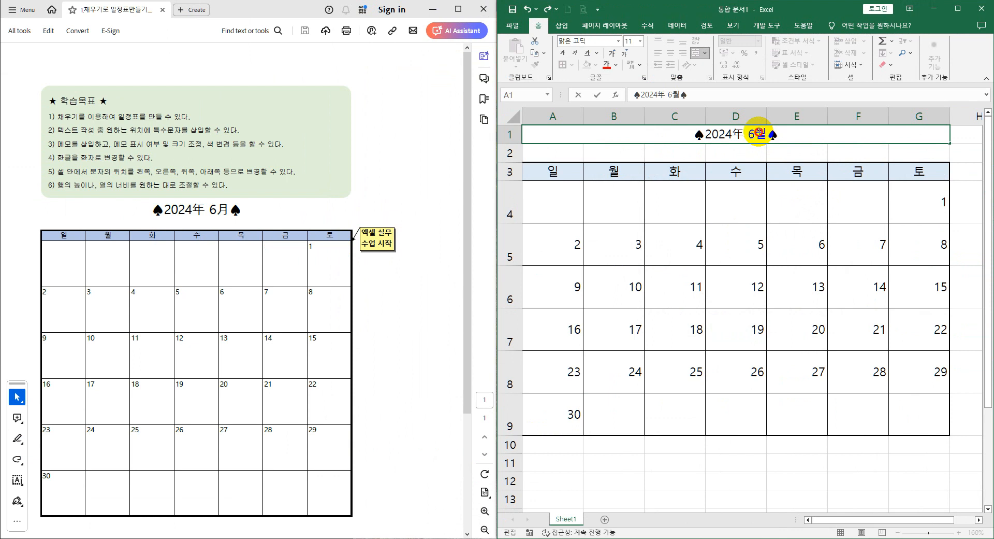
Convert 월 in the title to 월(月), using the Hanja 月 with the 한글(漢字) input format, and commit the entry.
left_click_drag(757, 133, 763, 134)
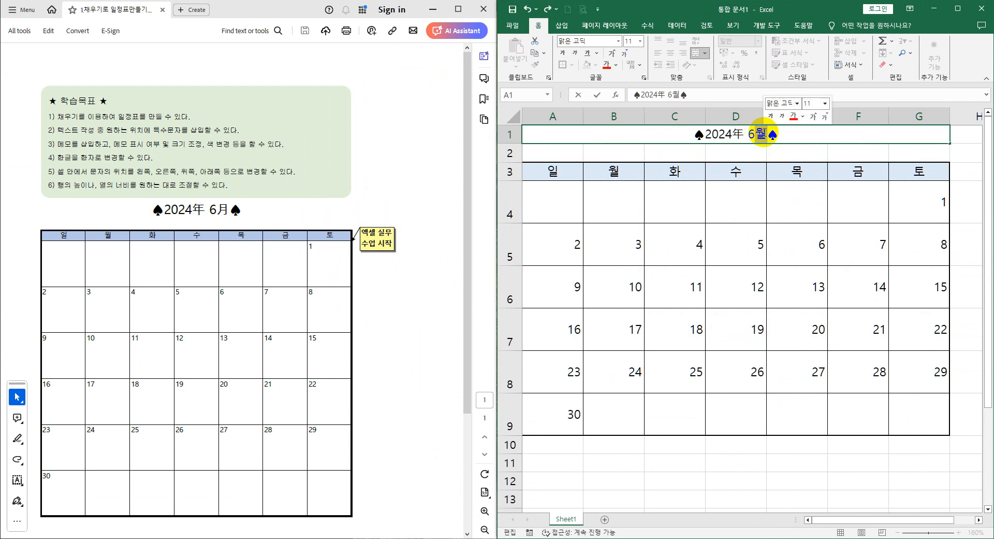
key("Hangul_Hanja")
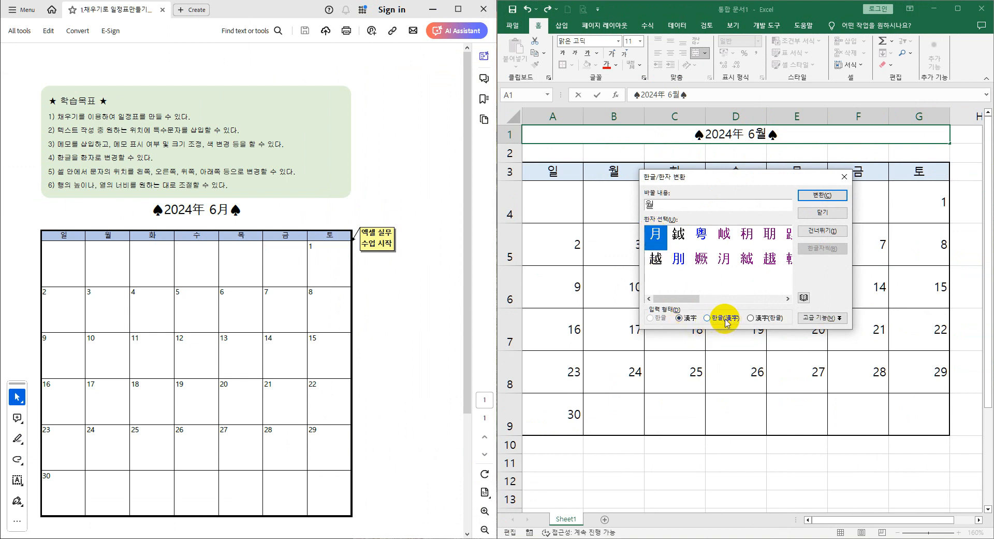
left_click(710, 318)
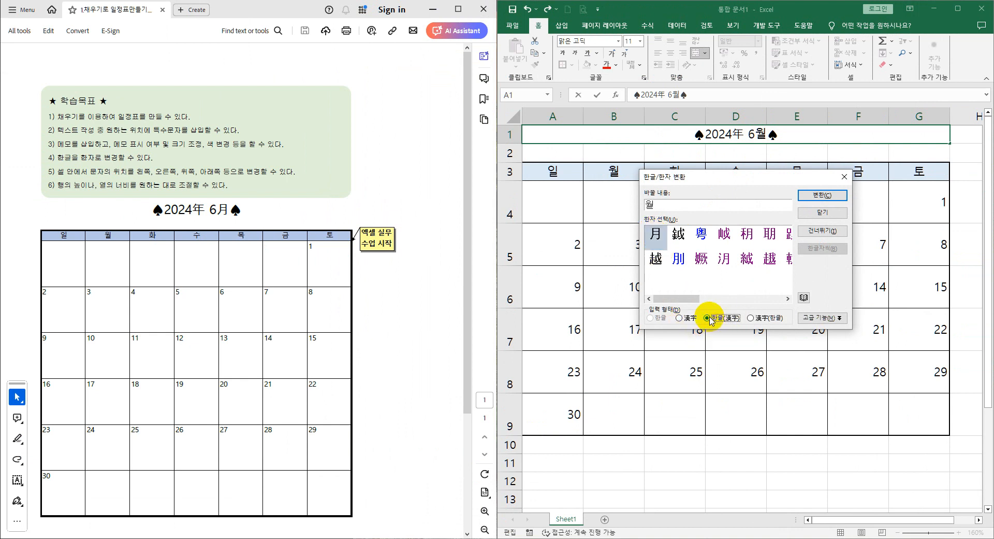
left_click(820, 196)
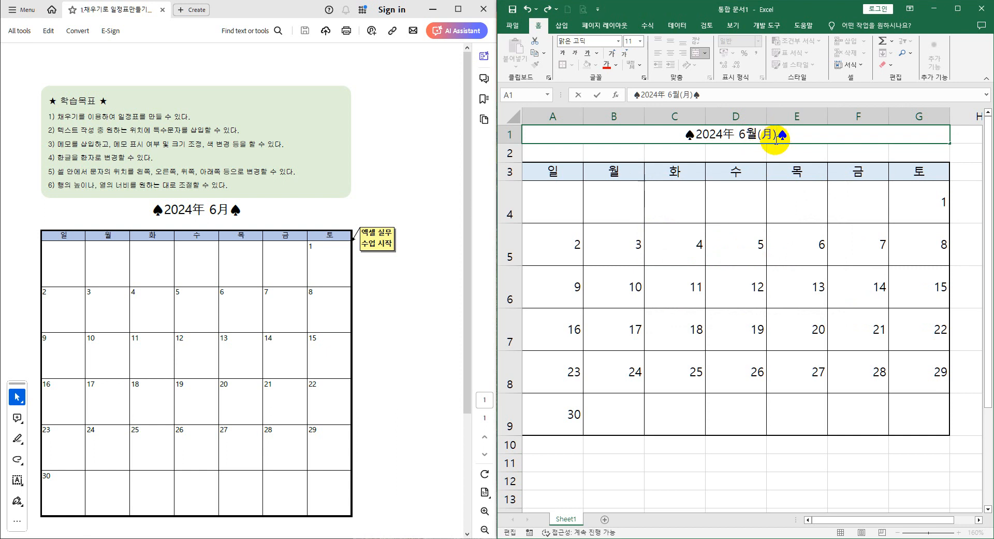
left_click(778, 275)
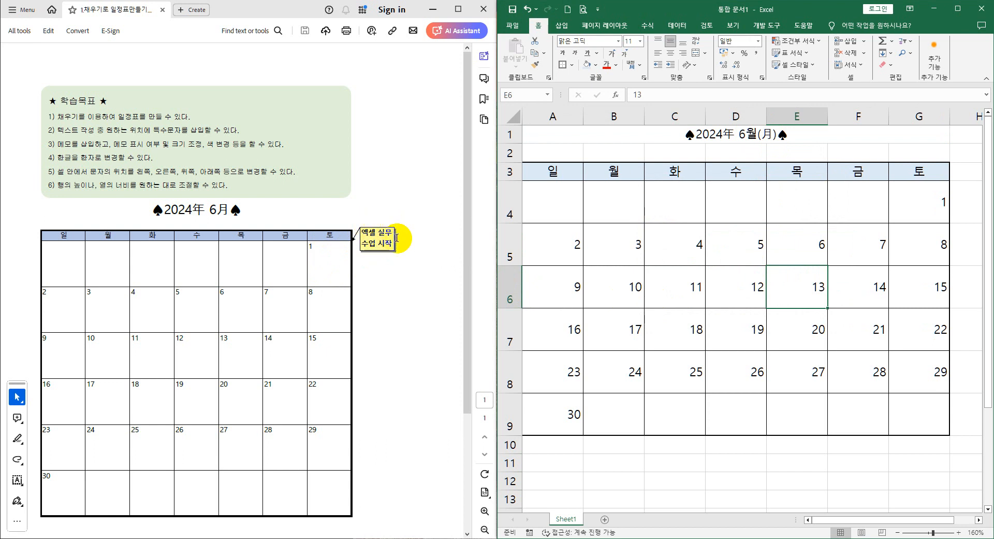
Add a memo to cell G4 without the default author name, reading 엑셀 실무 and 수업 시작 on two lines.
left_click(920, 207)
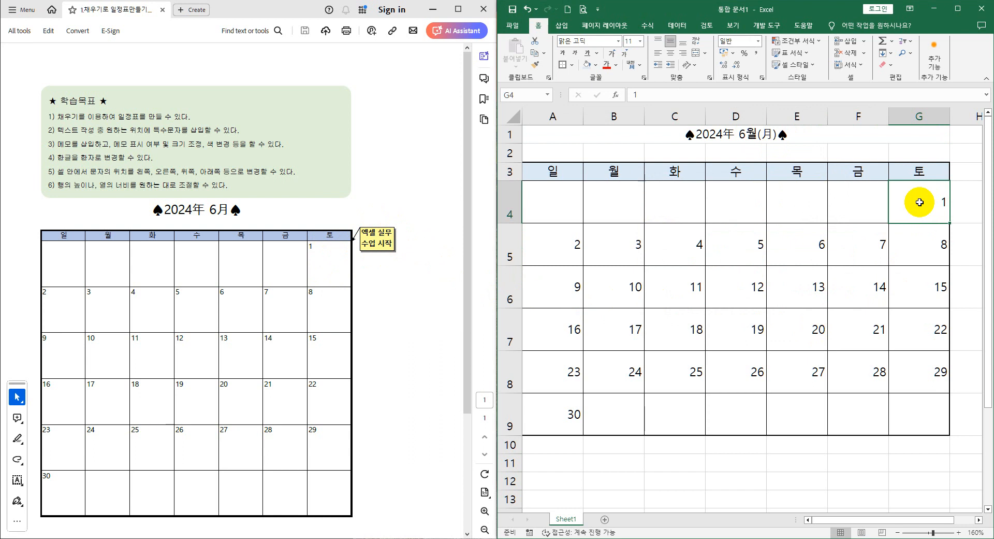
right_click(920, 203)
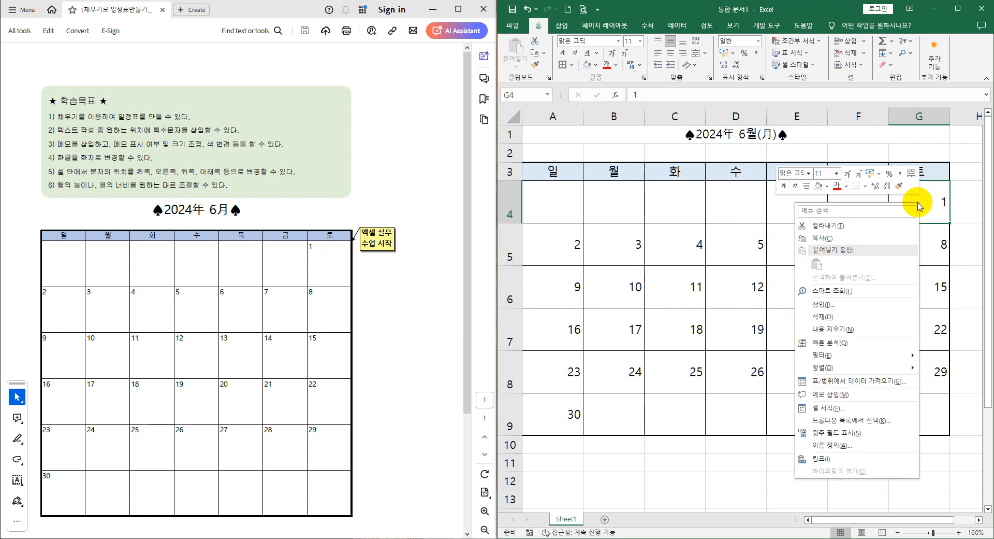
left_click(842, 395)
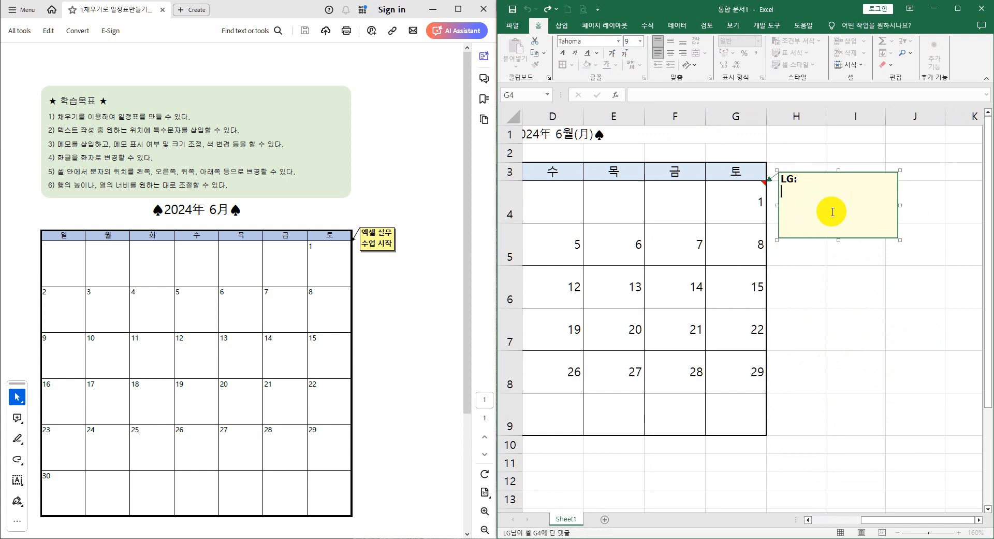
key("BackSpace")
key("BackSpace")
key("BackSpace")
key("BackSpace")
type("엑셀 실무")
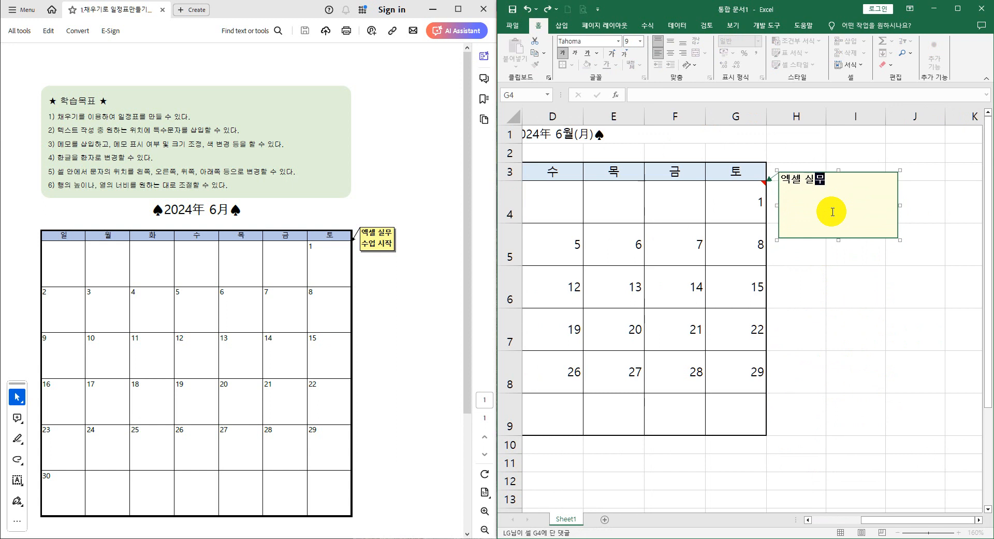
key("Return")
type("수업 시작")
left_click(843, 279)
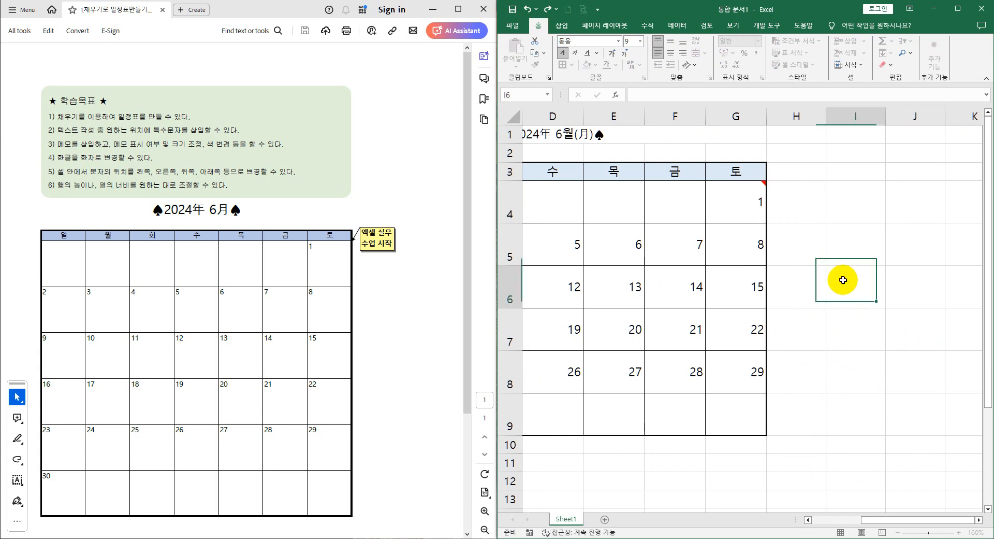
Show all memos on the sheet.
mouse_move(755, 218)
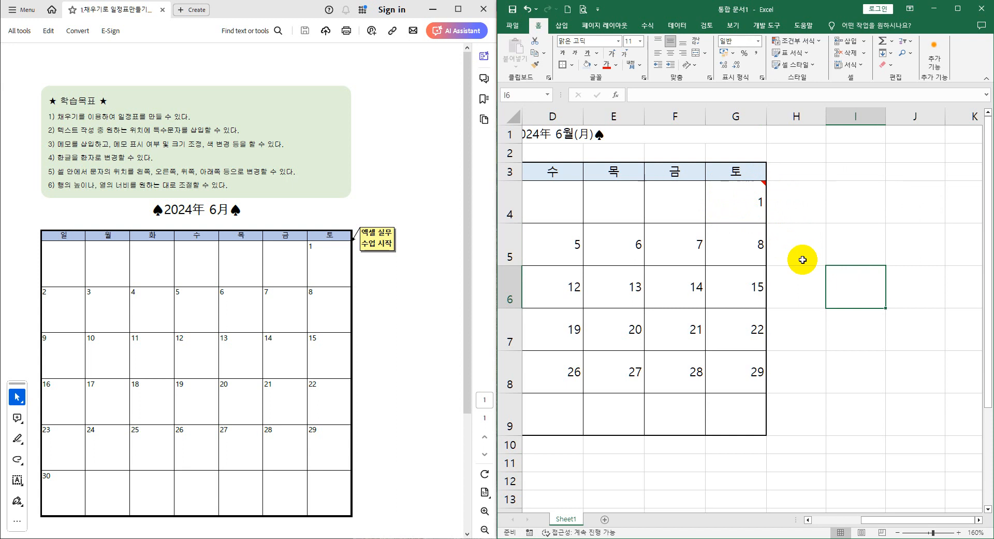
left_click(708, 26)
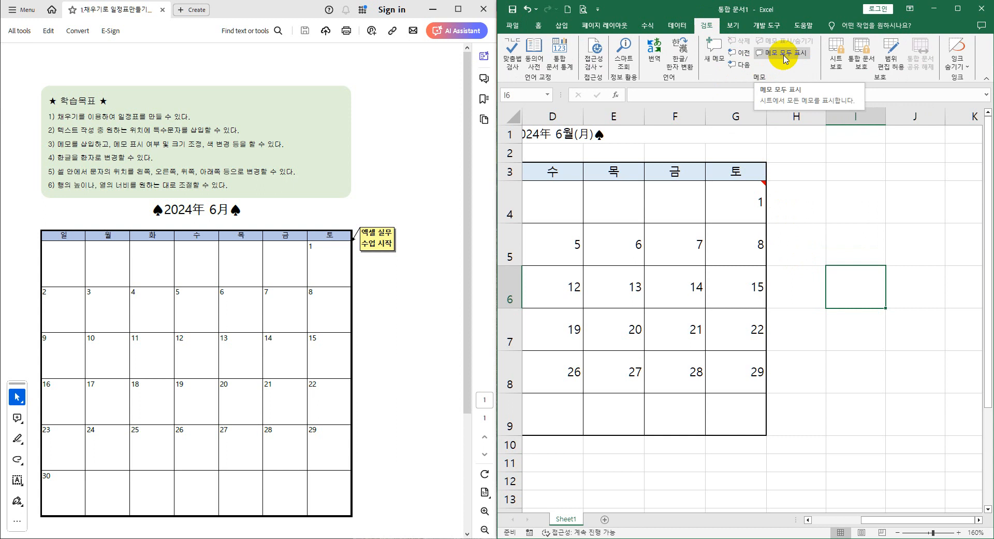
left_click(785, 56)
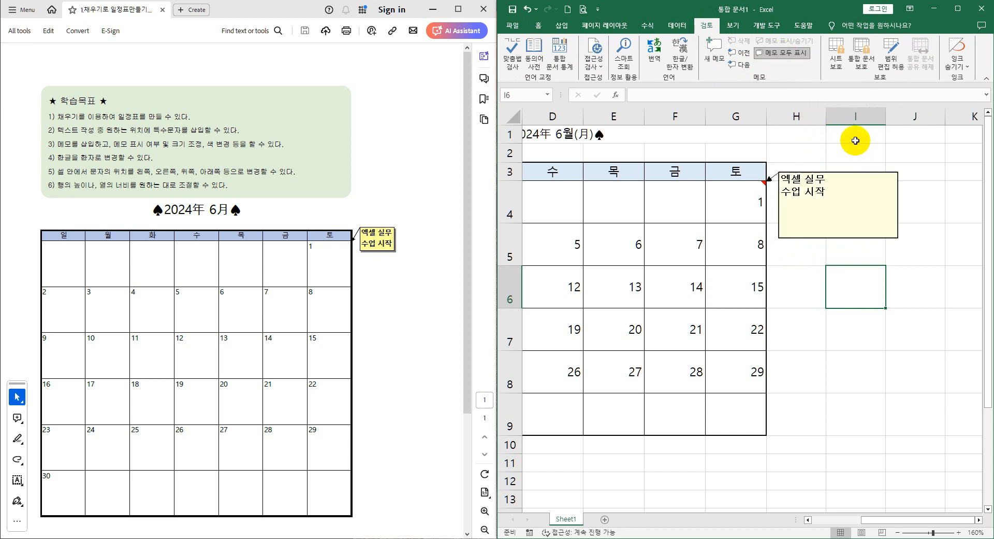
Hide the memo attached to cell G4.
left_click(735, 198)
right_click(737, 201)
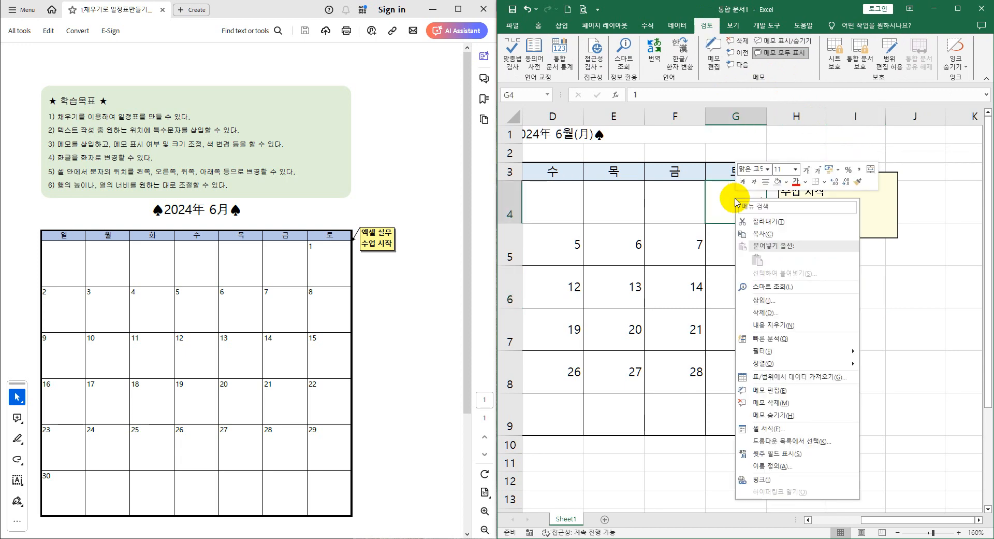
left_click(777, 415)
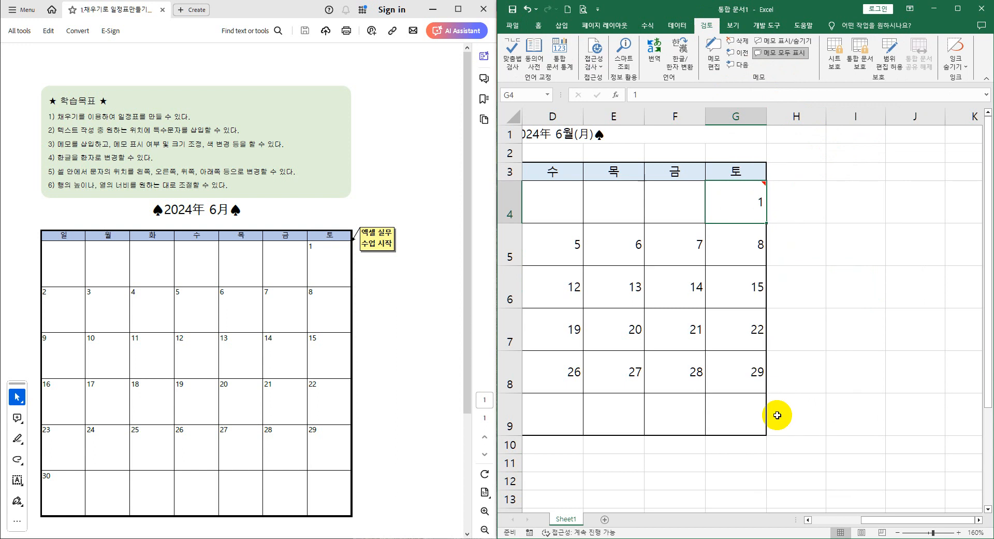
left_click(798, 293)
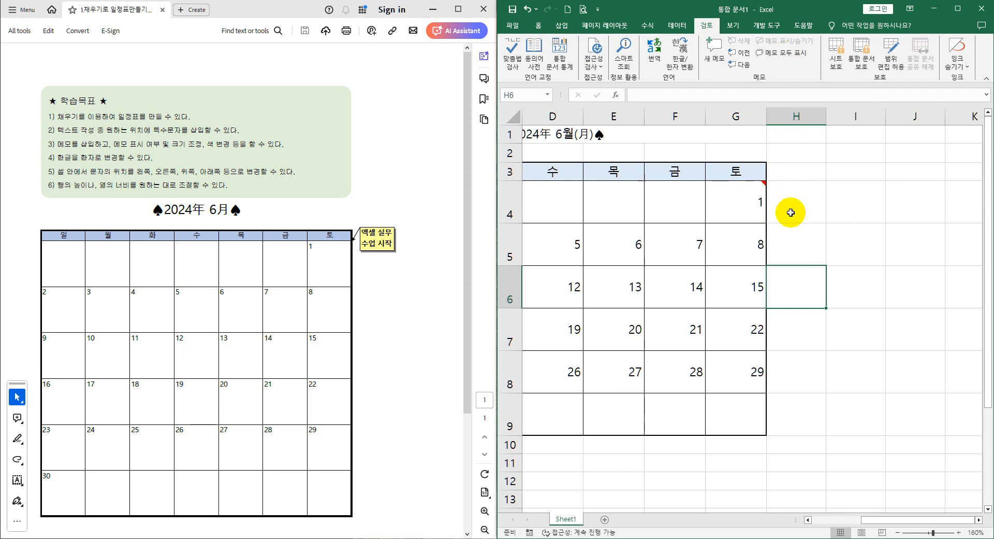
Display the memo attached to cell G4 so that it stays shown.
left_click(798, 242)
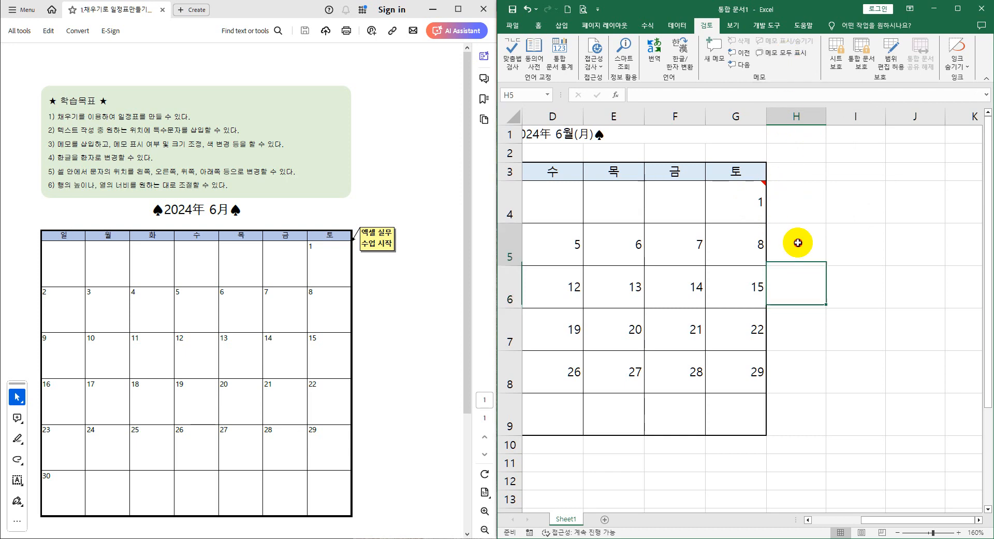
right_click(744, 201)
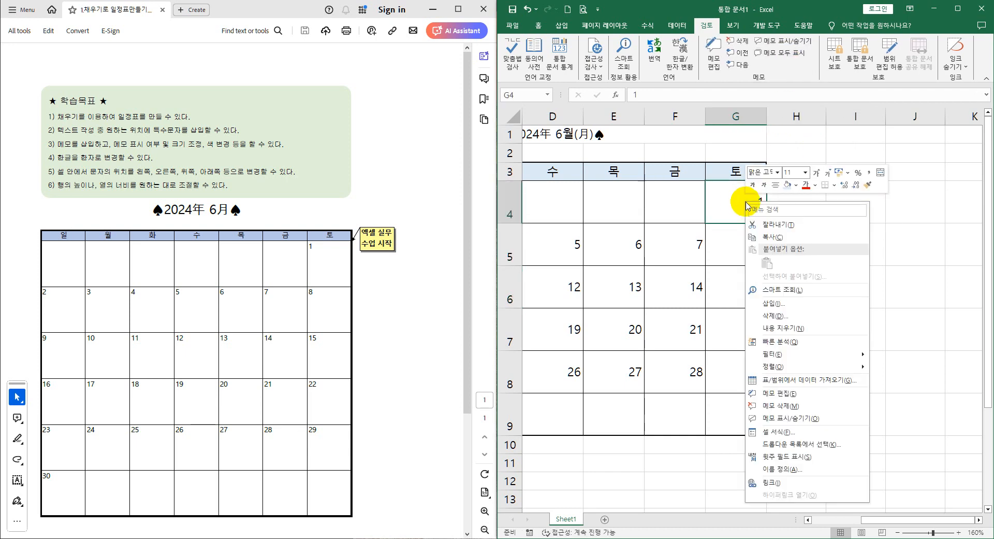
left_click(798, 419)
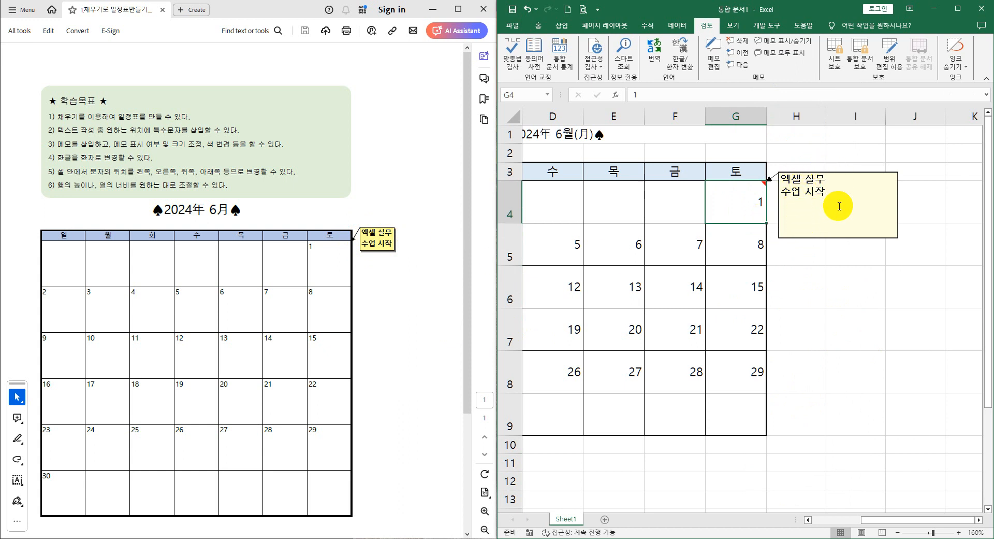
left_click(834, 190)
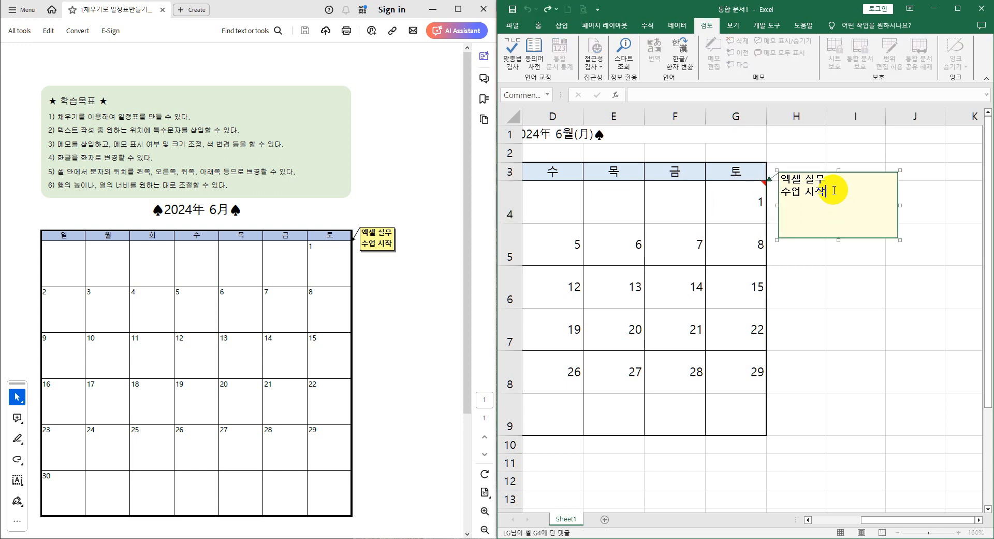
right_click(835, 190)
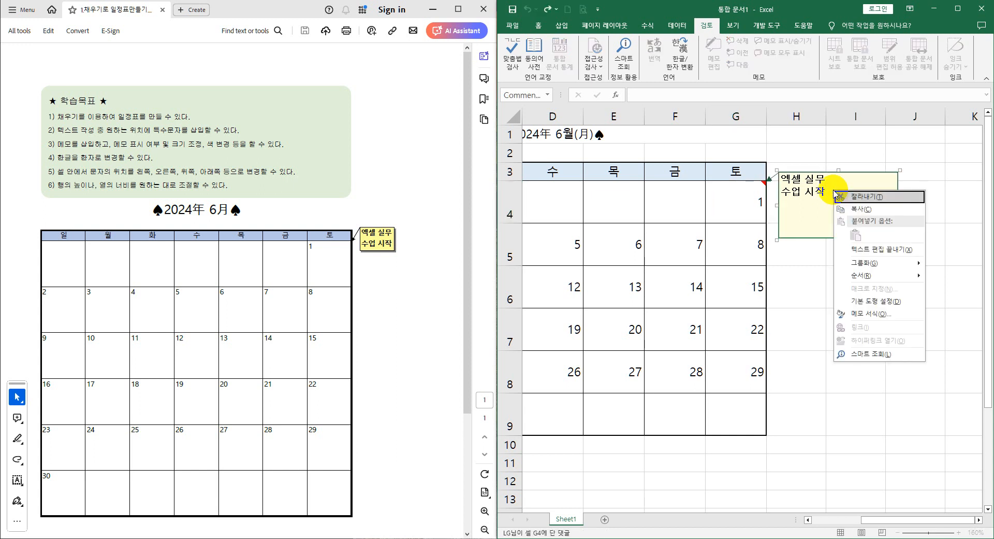
left_click(865, 314)
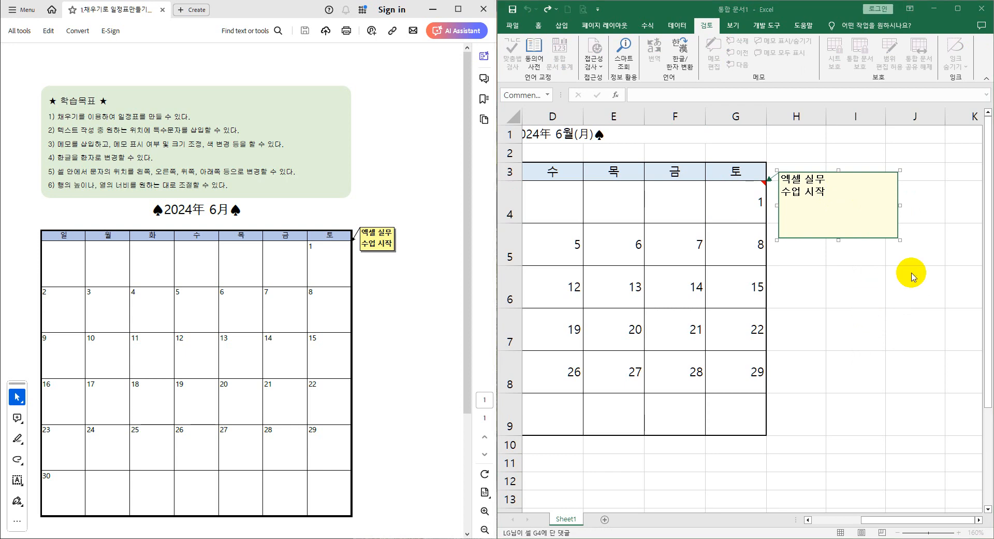
left_click_drag(733, 216, 694, 253)
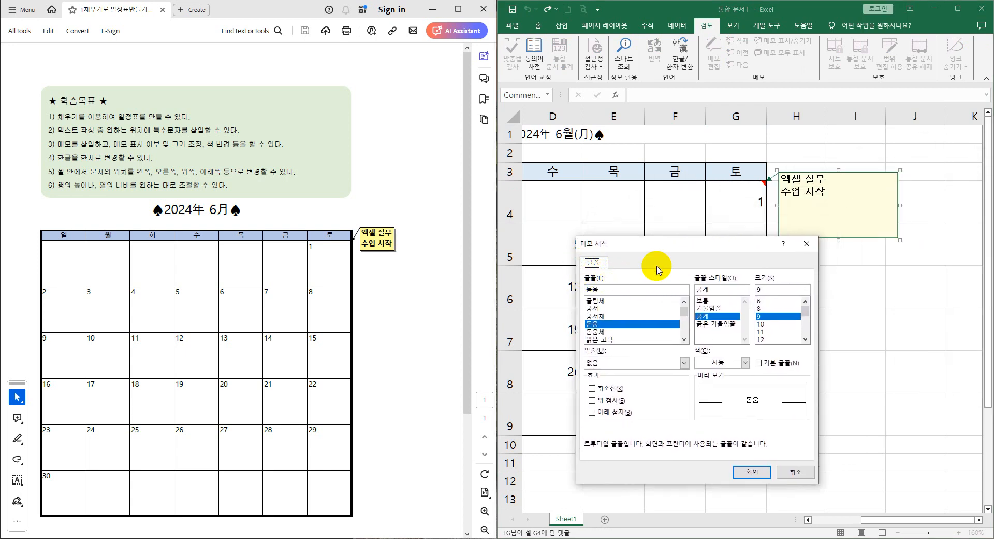
left_click(794, 471)
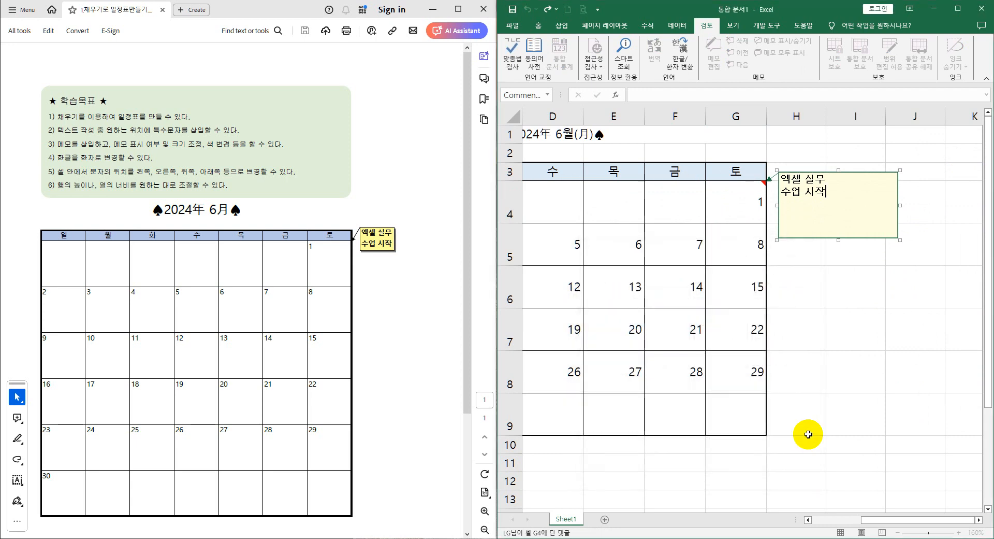
Open the full format settings of the G4 memo box and enable automatic size (자동 크기) for it.
right_click(860, 174)
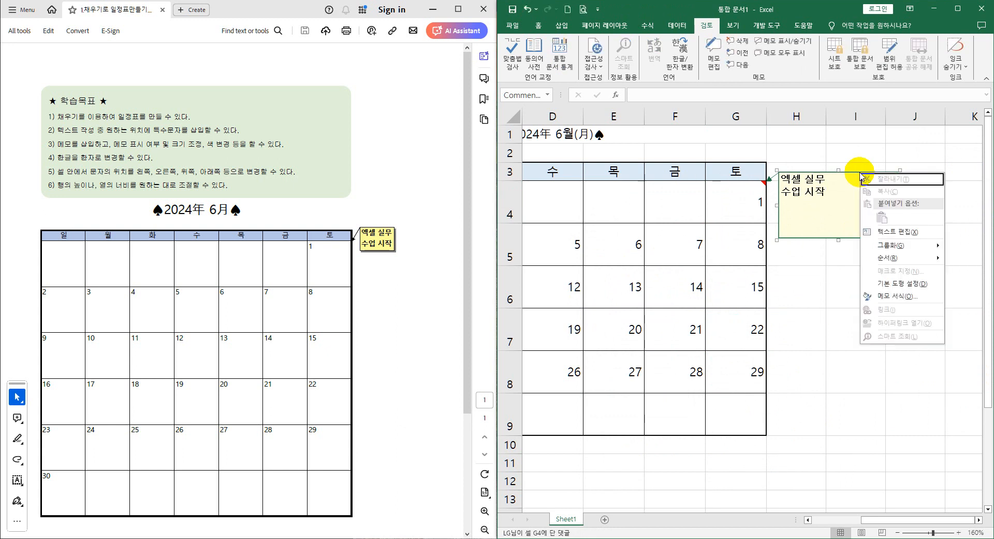
left_click(894, 296)
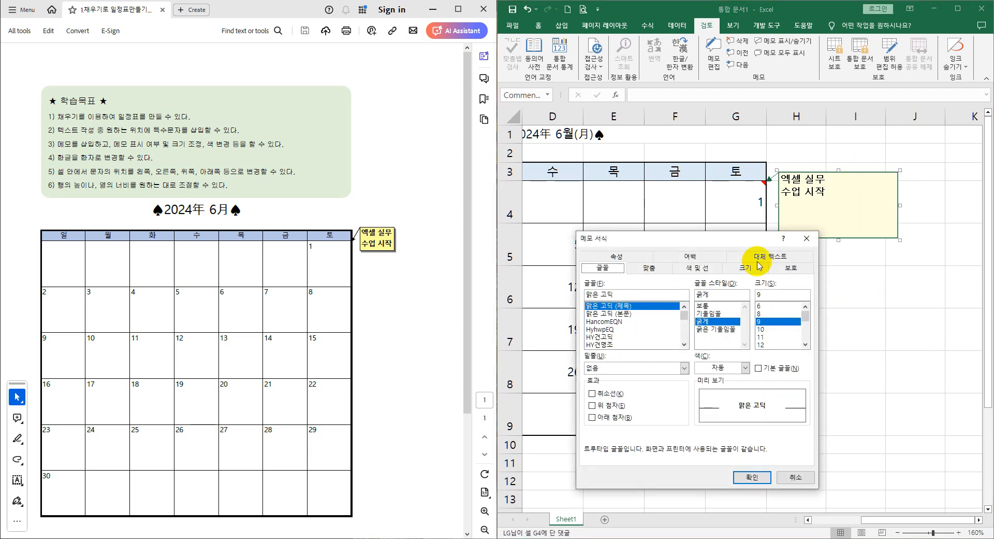
left_click_drag(736, 238, 673, 170)
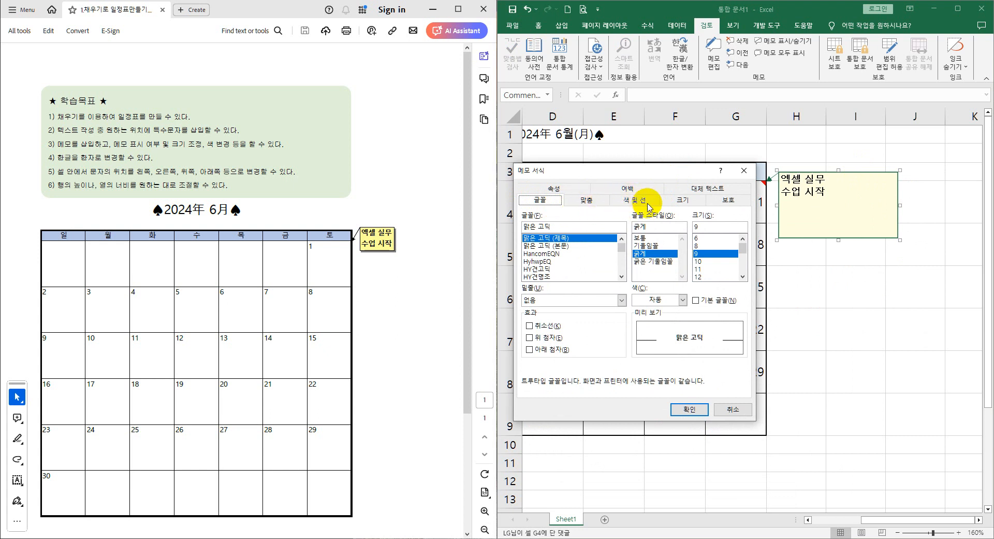
left_click(599, 202)
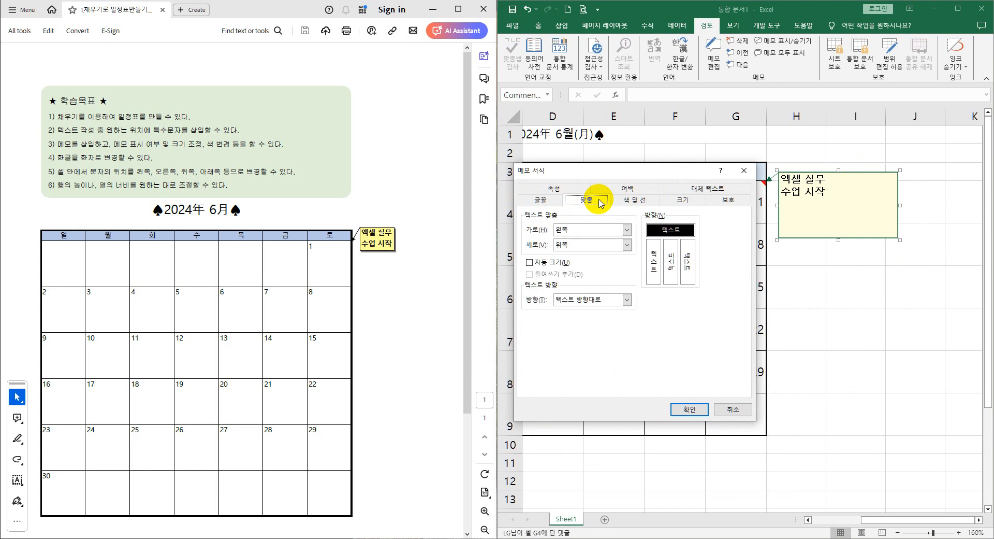
left_click(545, 265)
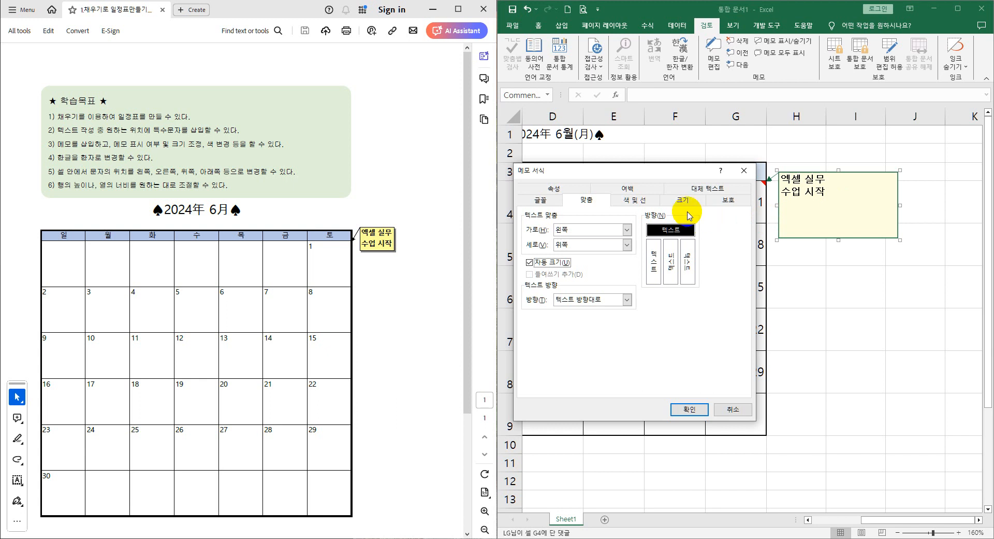
Set the G4 memo's fill colour to pink, apply the memo format and deselect the memo.
left_click(642, 200)
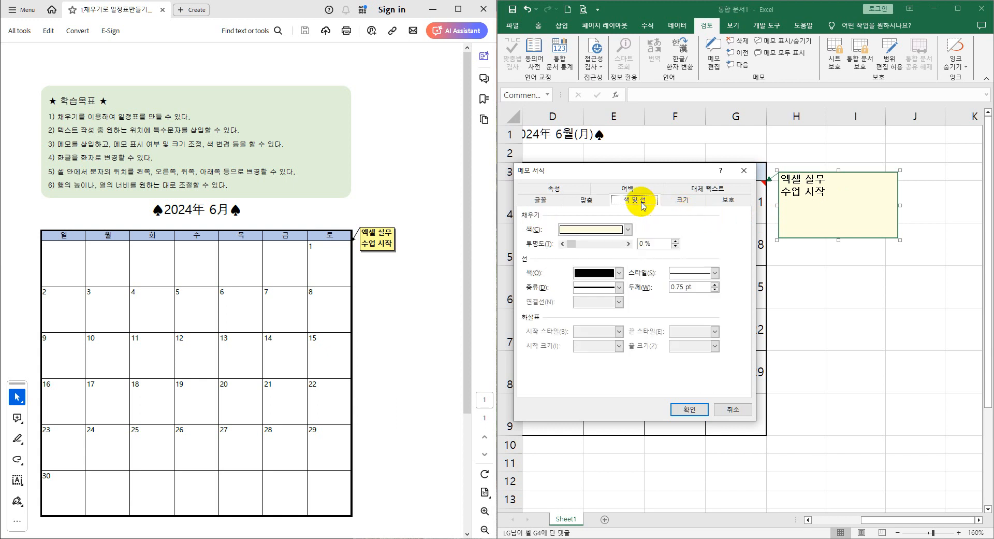
left_click(628, 230)
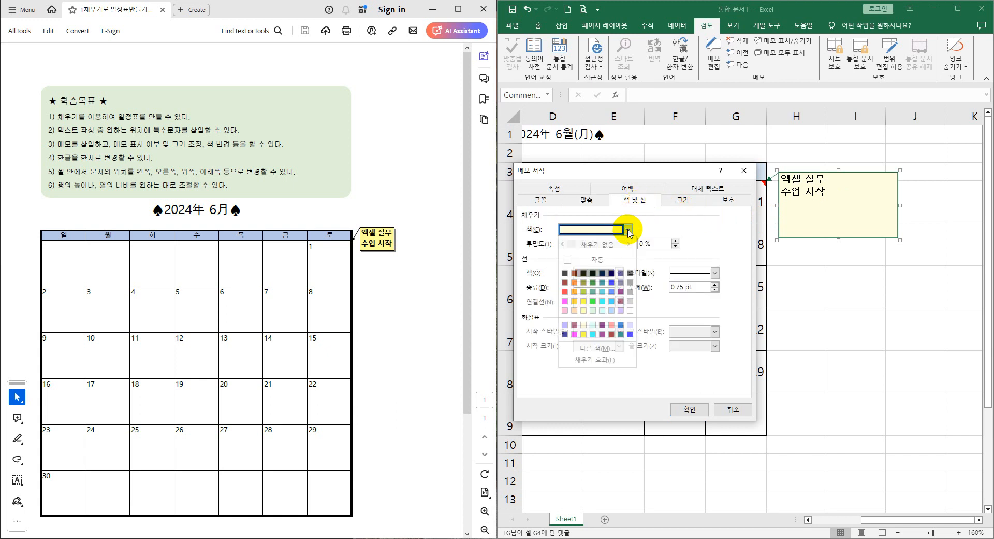
left_click(567, 311)
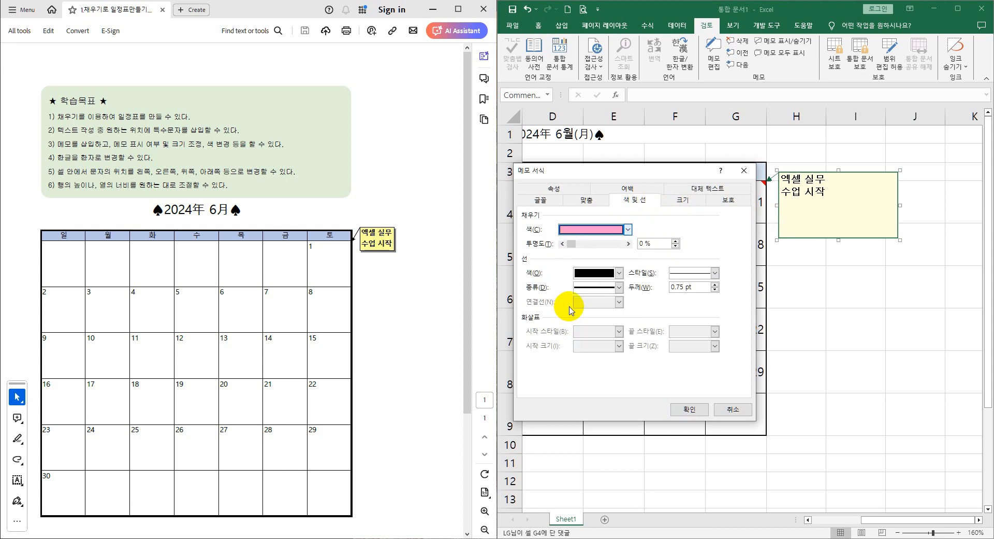
left_click(682, 411)
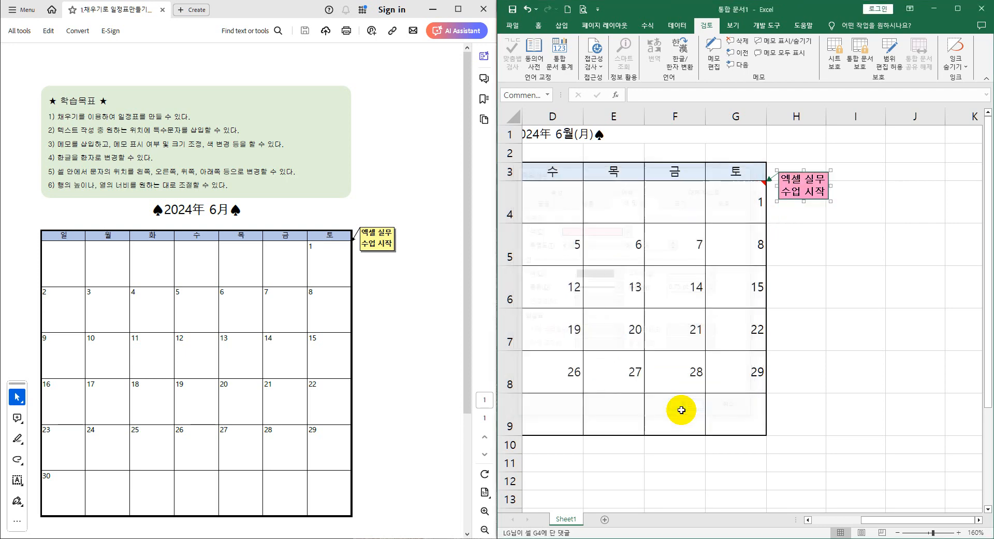
left_click(822, 253)
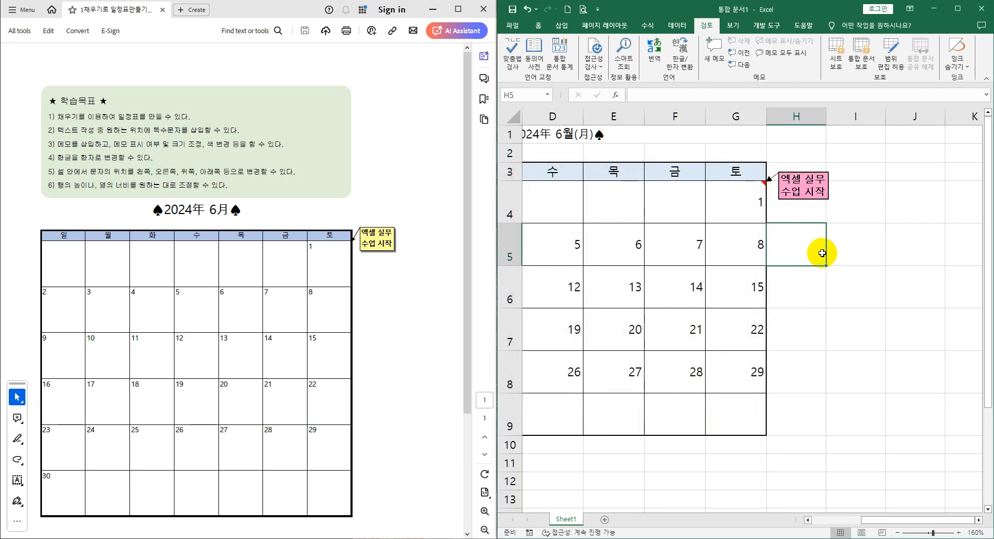
Examine the vertical and horizontal text alignment options available for the calendar cells.
left_click(896, 524)
left_click_drag(896, 524, 806, 520)
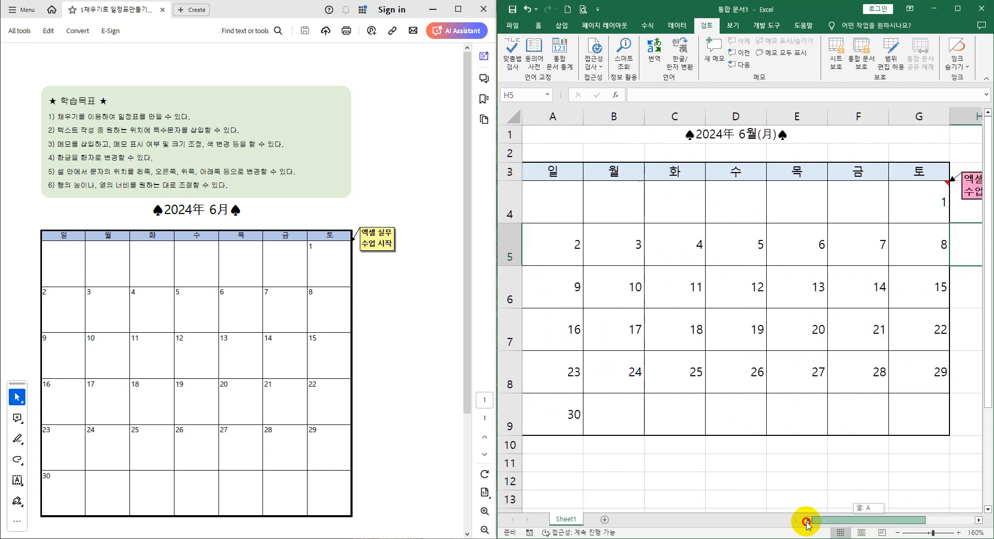
left_click(854, 488)
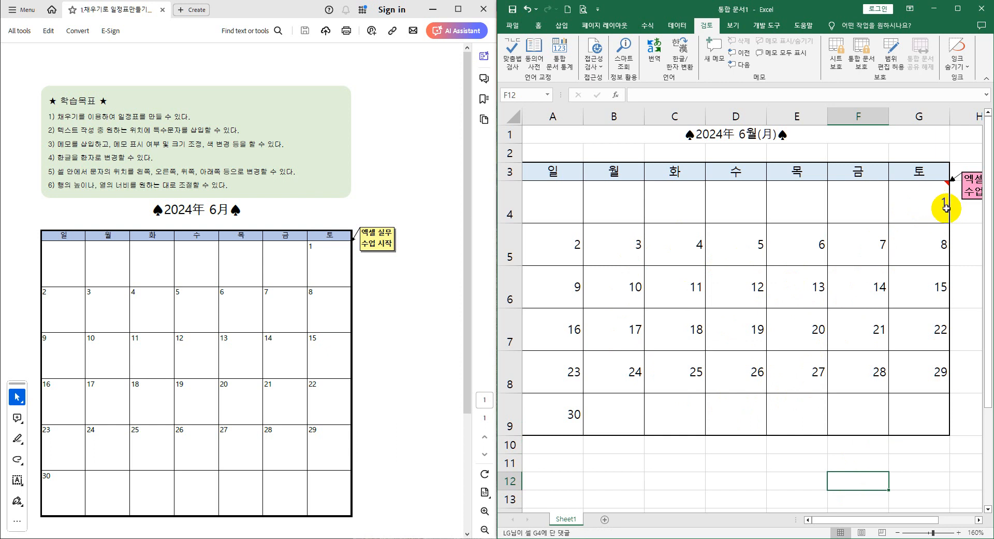
left_click(539, 27)
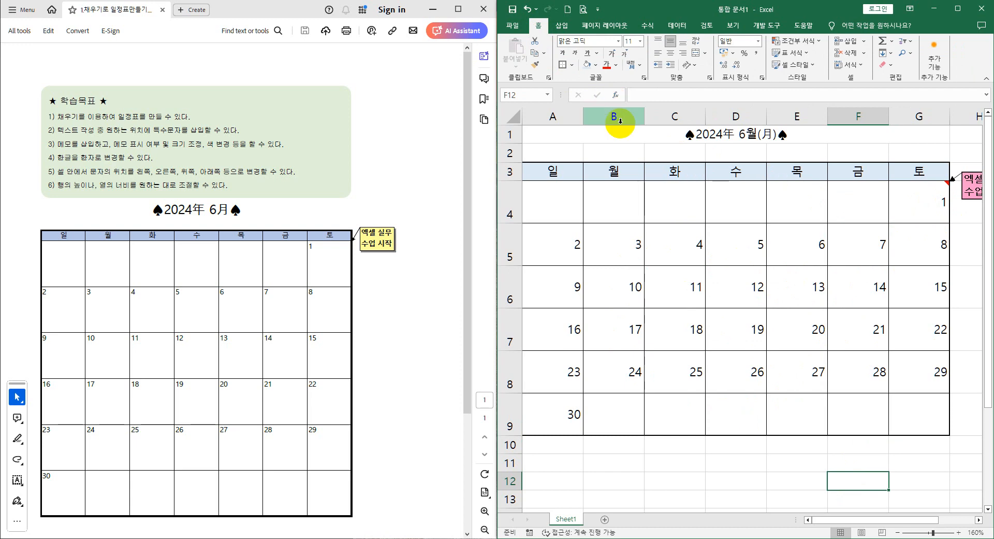
key("ctrl+2")
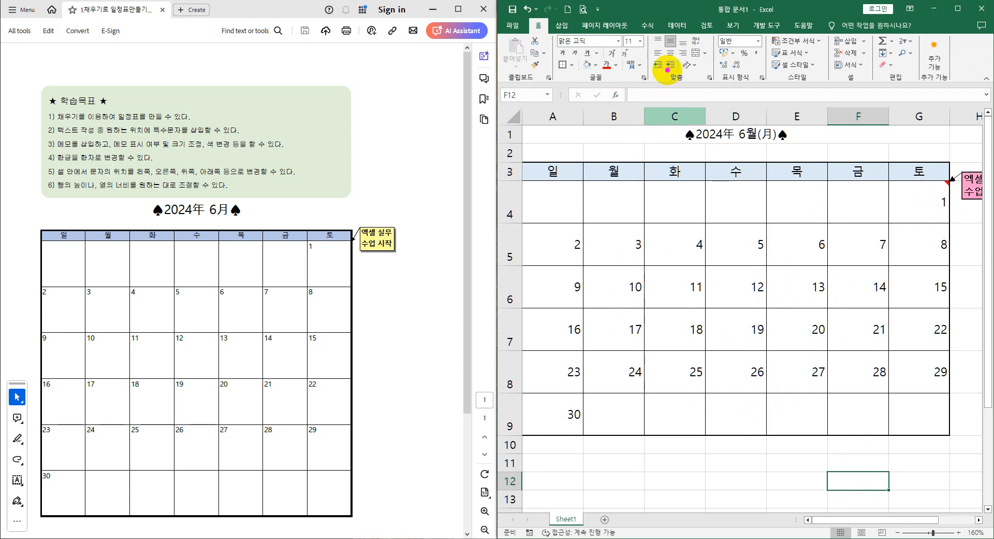
key("Escape")
key("ctrl+1")
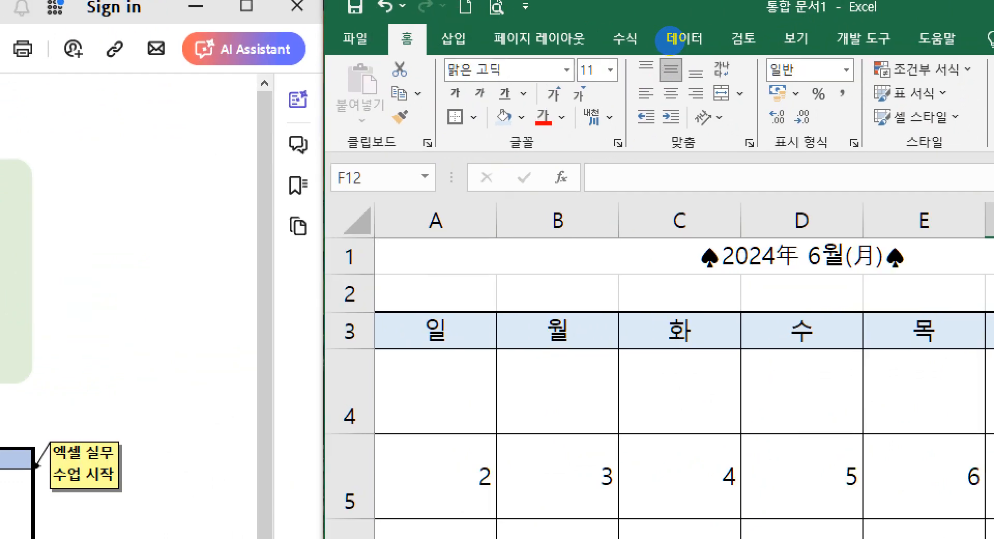
scroll(671, 39, "up", 2)
left_click(668, 46)
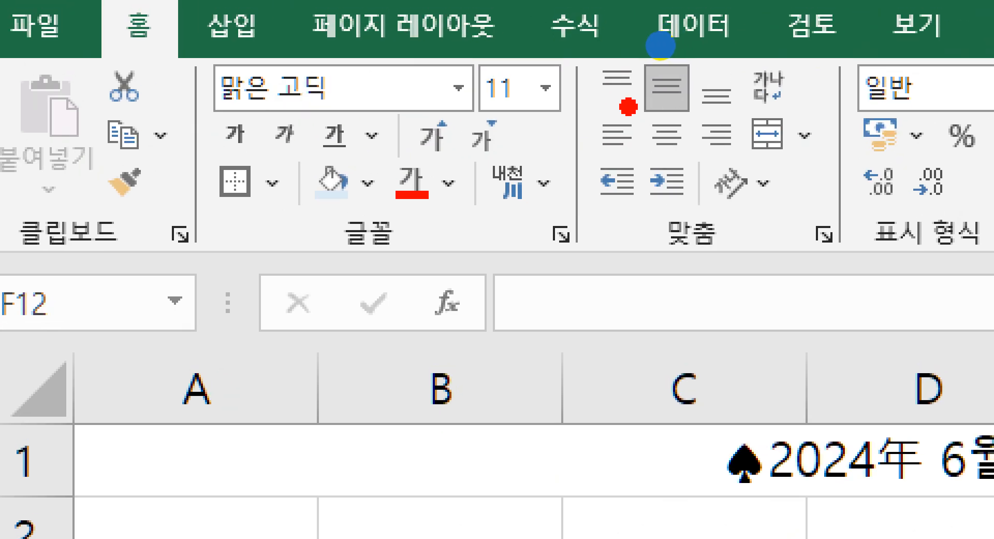
scroll(660, 45, "down", 6)
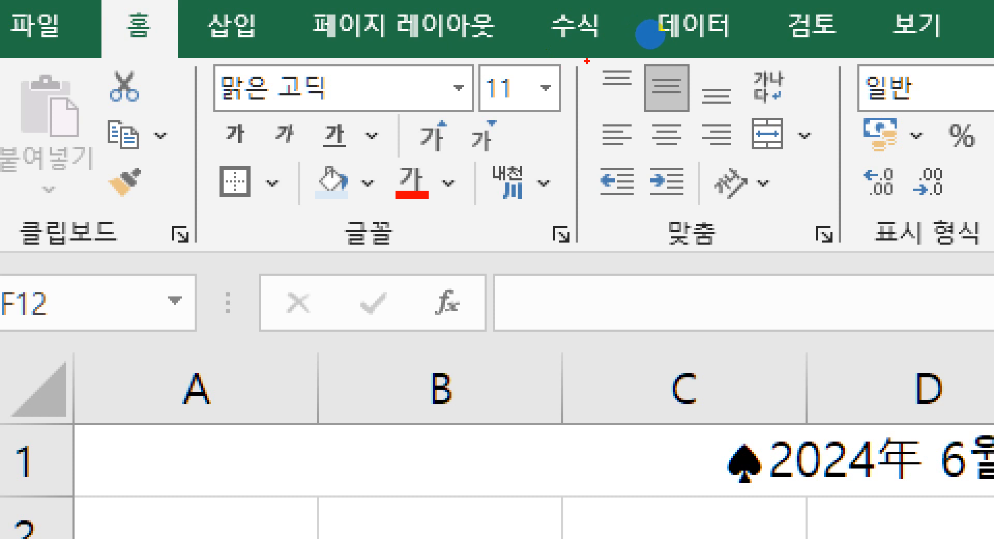
mouse_move(586, 61)
left_mouse_down()
mouse_move(681, 115)
mouse_move(742, 121)
left_mouse_up()
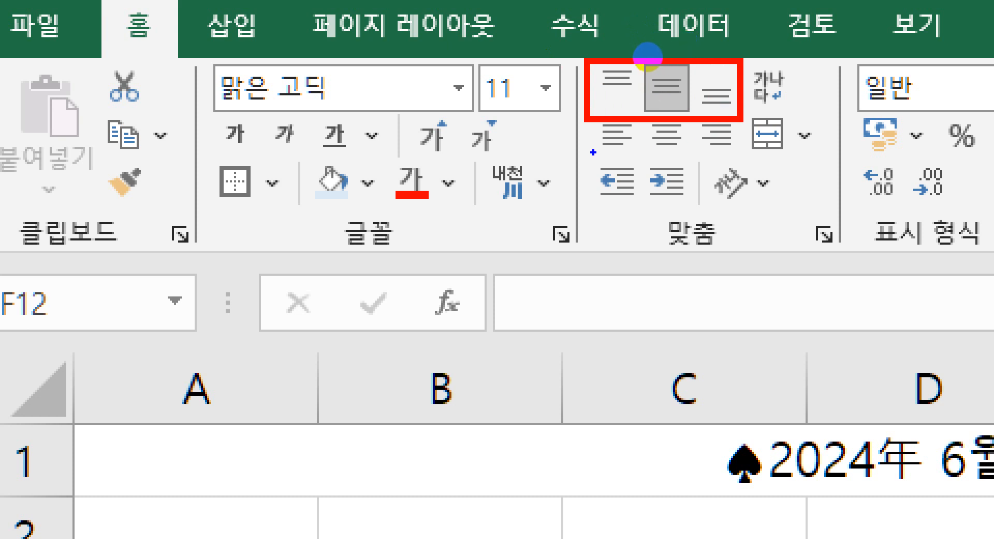
key("b")
mouse_move(590, 119)
left_mouse_down()
mouse_move(701, 166)
mouse_move(742, 165)
left_mouse_up()
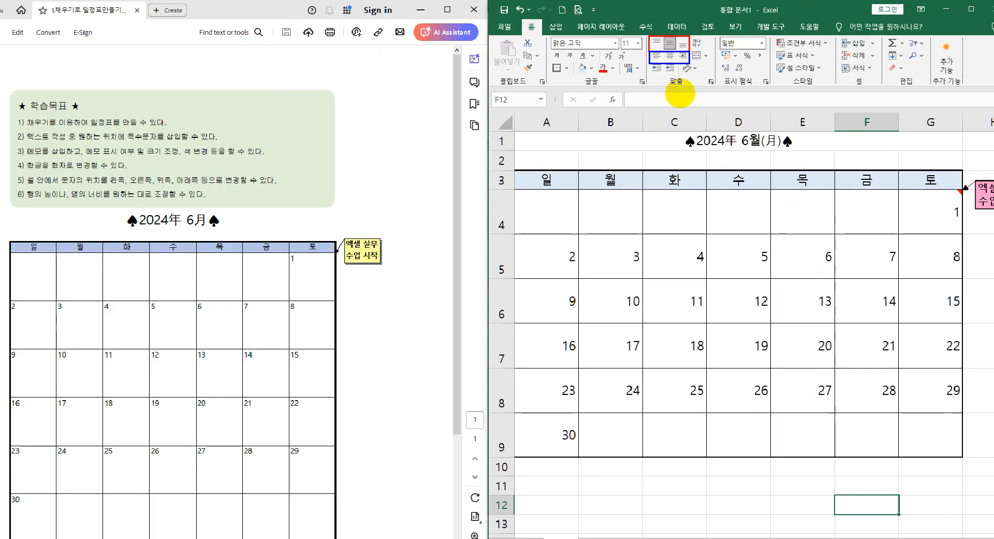
Left-align the dates in the calendar range A4:G9.
left_click_drag(572, 206, 915, 406)
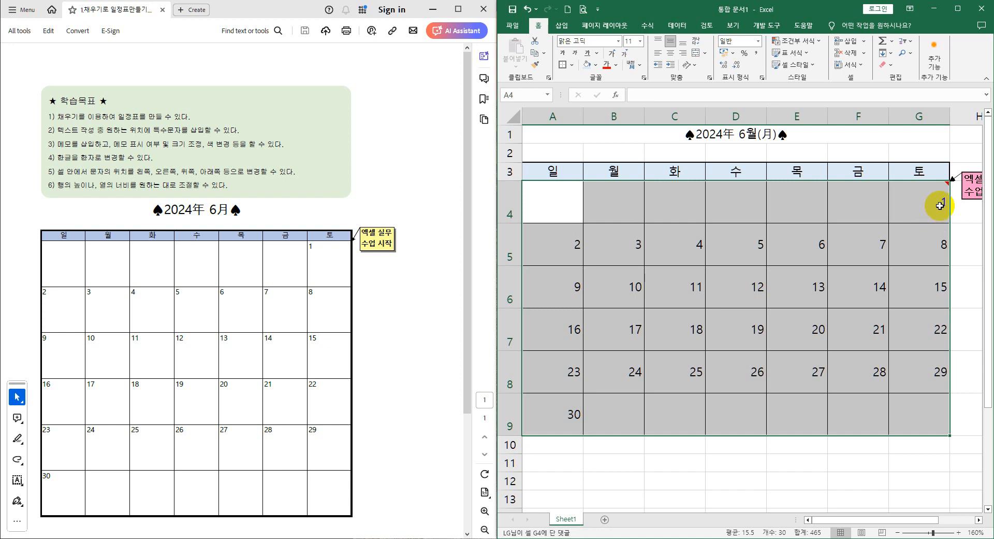
left_click(659, 56)
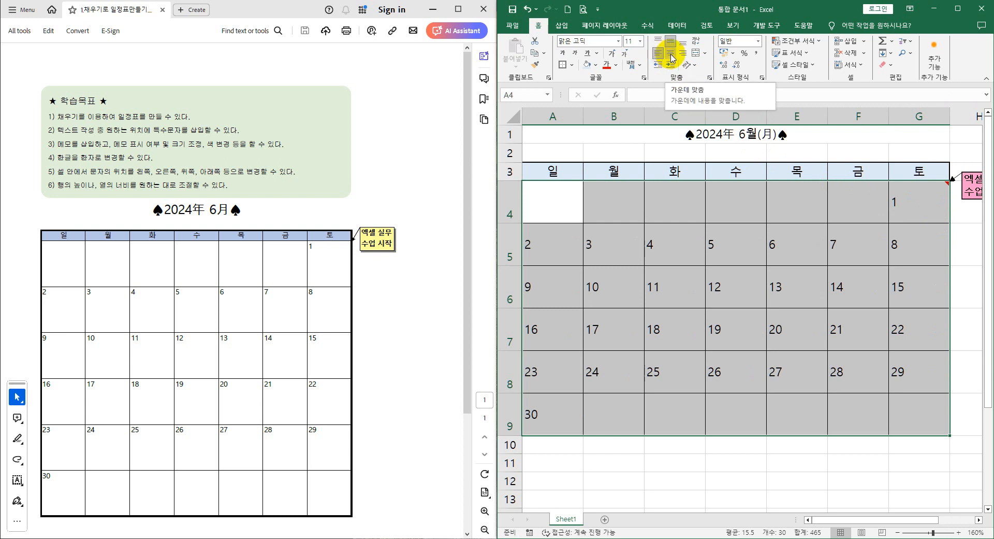
Try centre and right horizontal alignment, plus bottom and middle vertical alignment, on the dates in A4:G9.
left_click(671, 55)
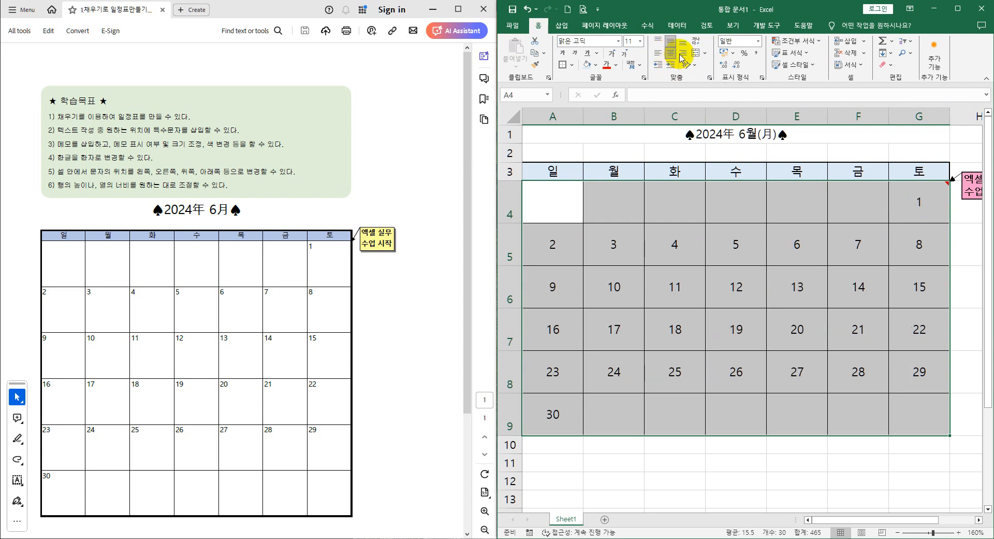
left_click(684, 55)
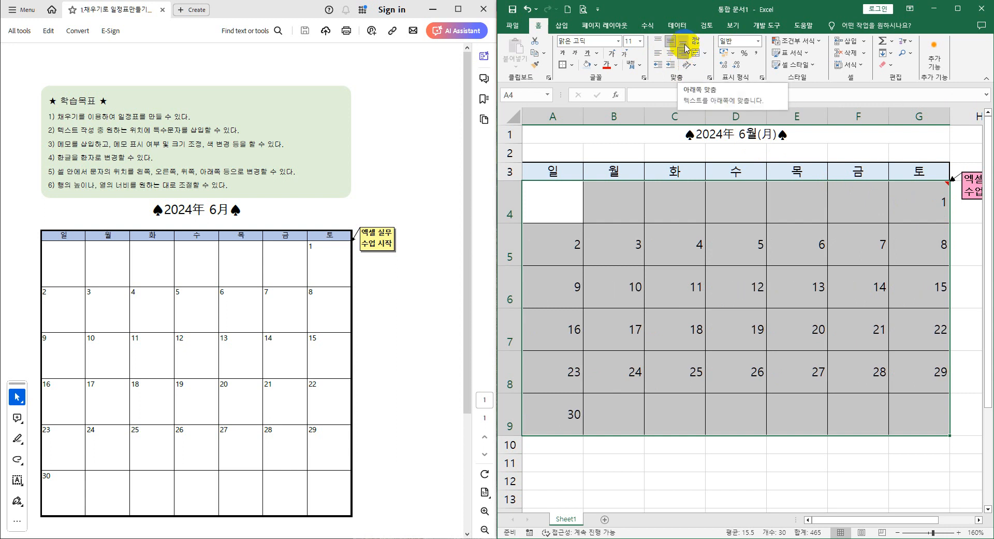
left_click(684, 46)
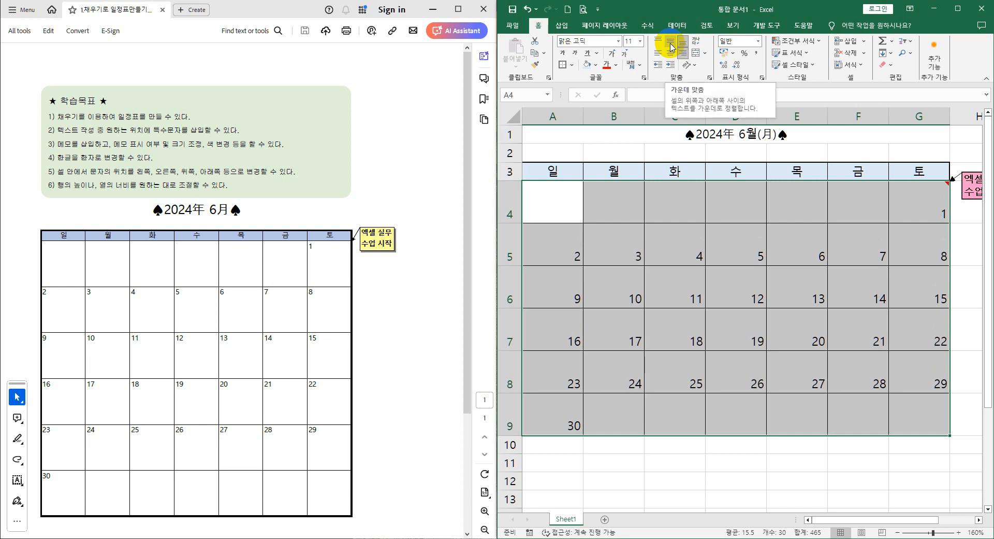
left_click(671, 45)
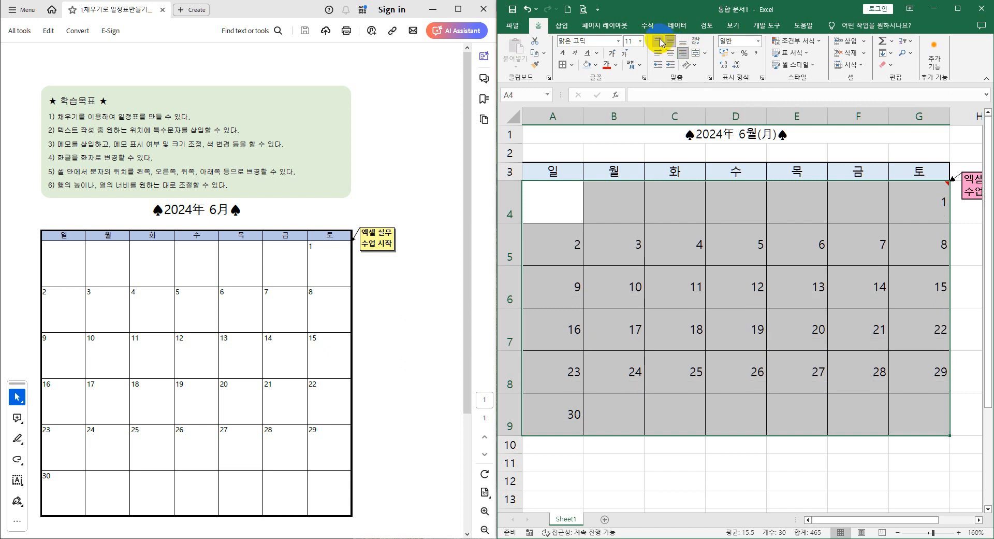
Align the dates in A4:G9 to the top and left of their cells, and deselect the range.
left_click(659, 41)
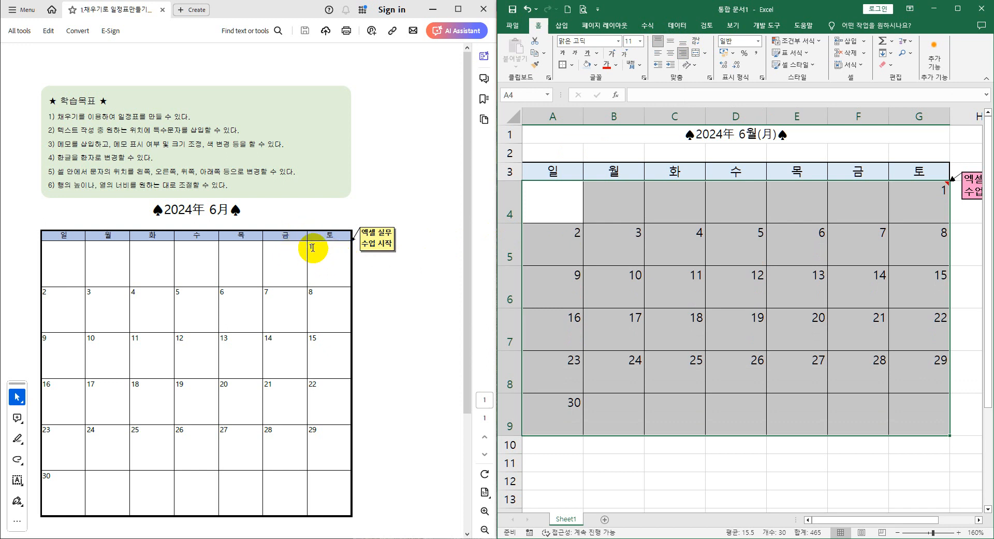
left_click(658, 54)
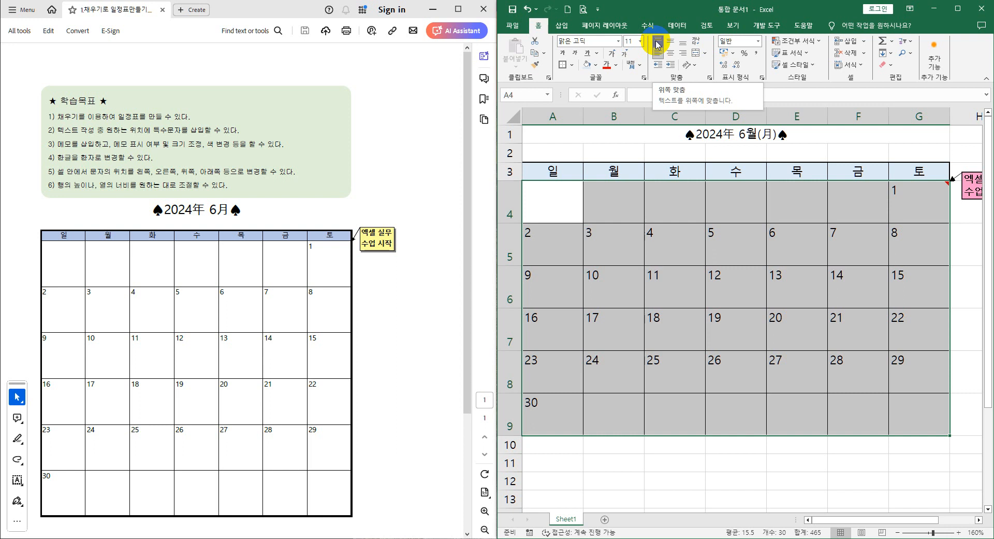
left_click(706, 254)
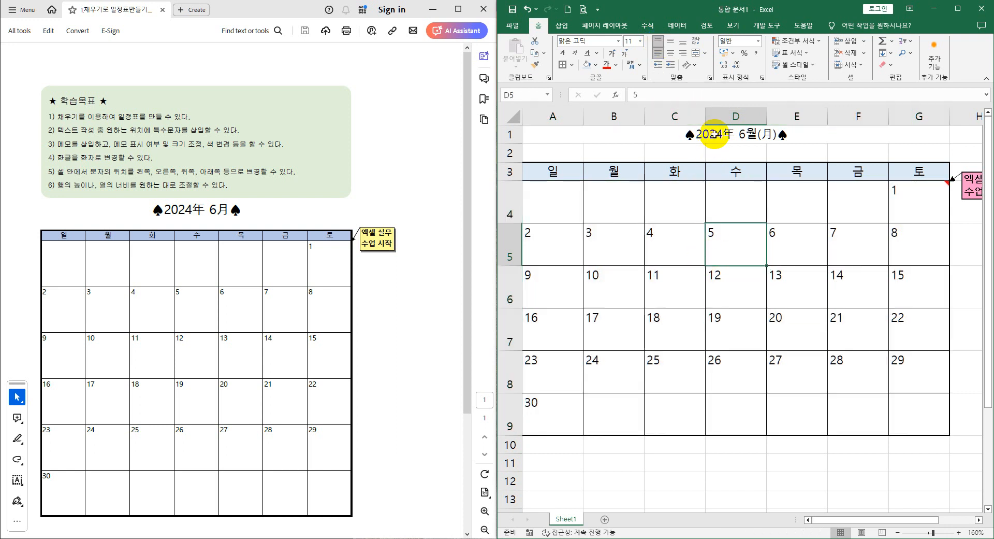
Set the font size of the calendar title in merged cell A1 to 18.
left_click(712, 134)
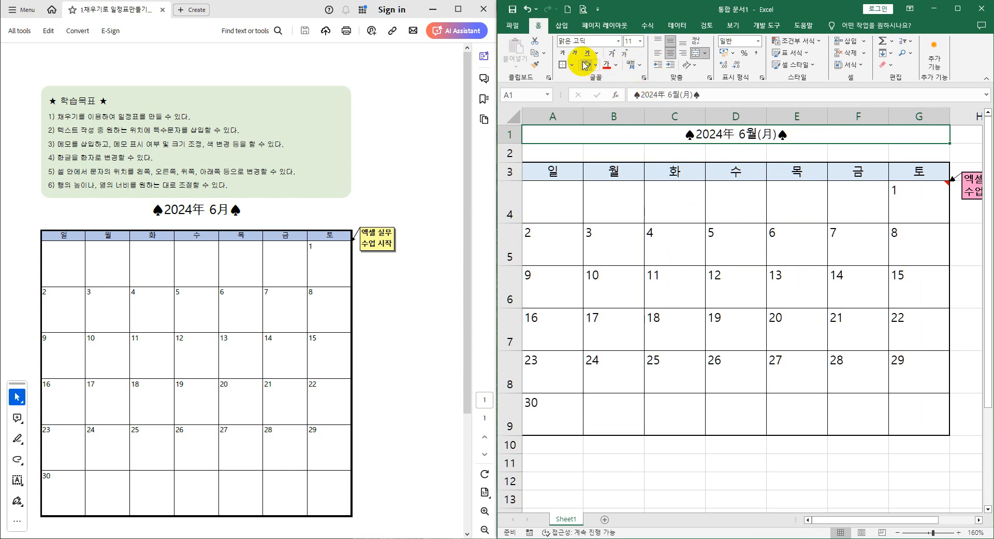
left_click(641, 41)
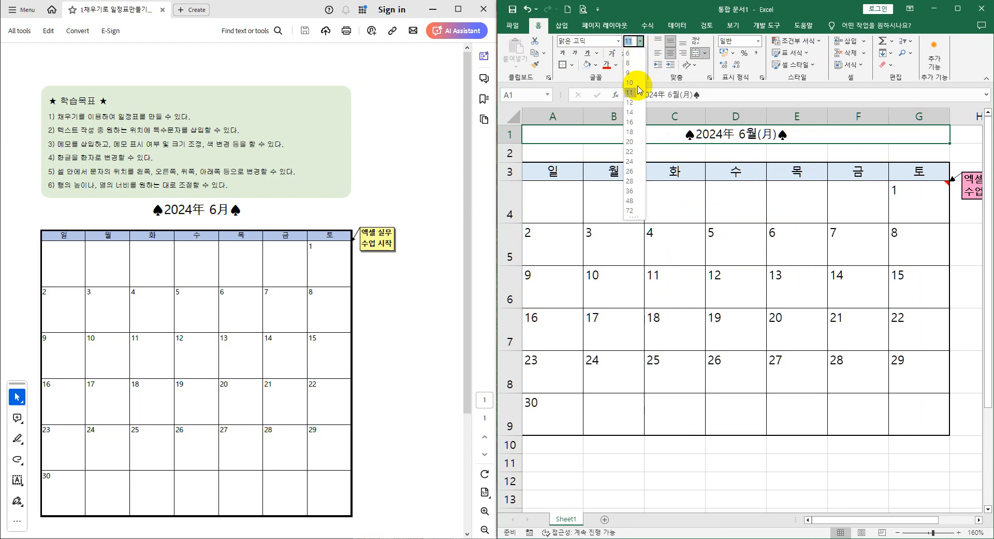
left_click(635, 131)
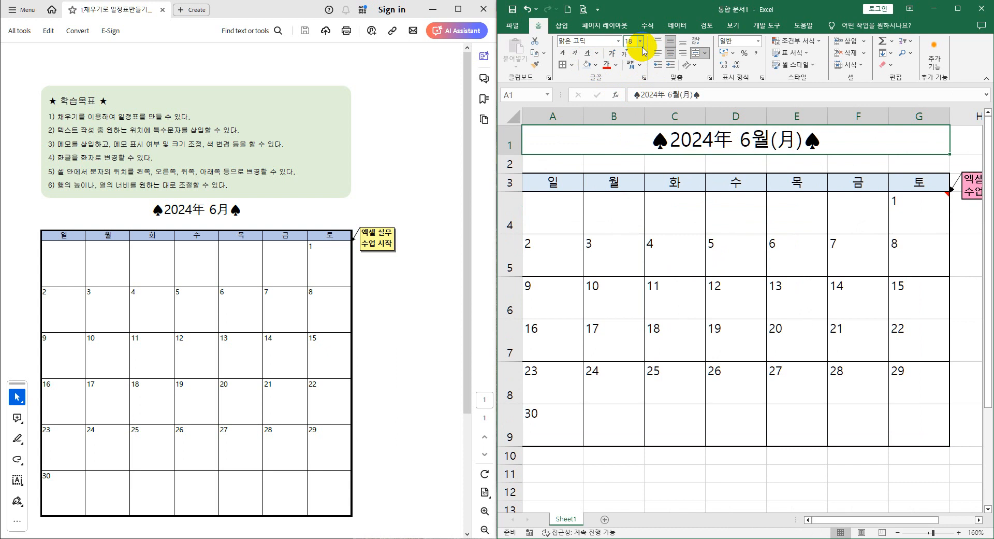
Enlarge the A1 title's font stepwise to 24, reduce it back to 18 and deselect the title.
left_click(612, 53)
left_click(612, 54)
left_click(612, 54)
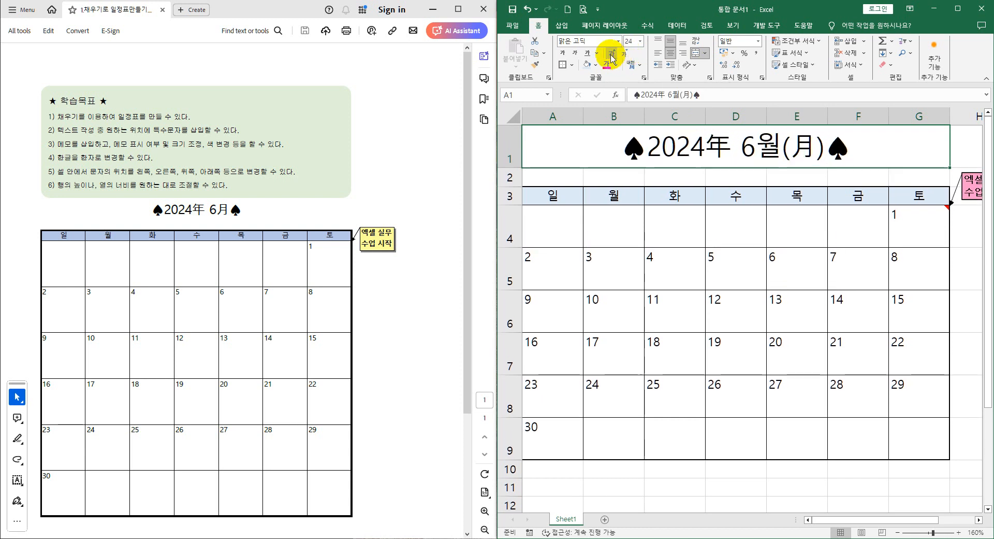
left_click(625, 55)
left_click(625, 55)
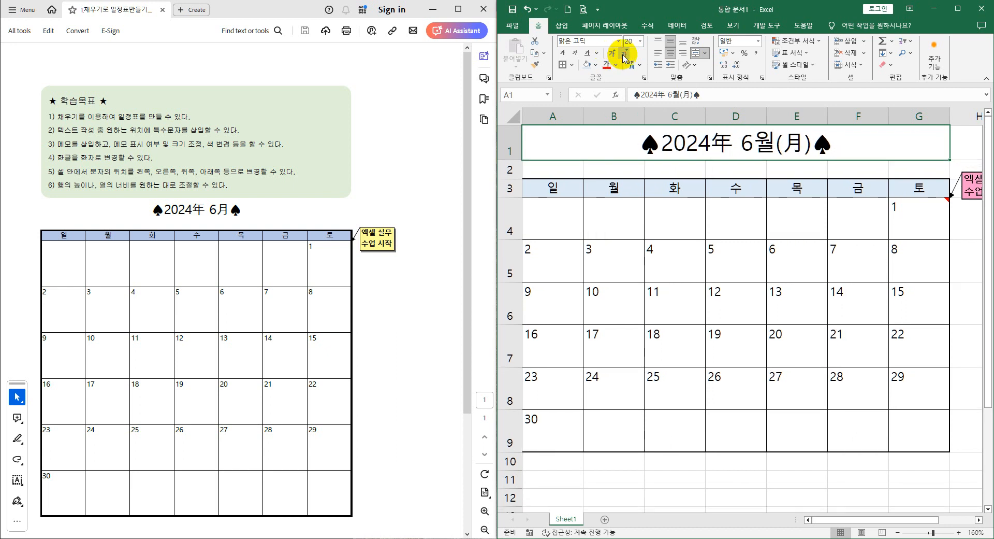
left_click(624, 56)
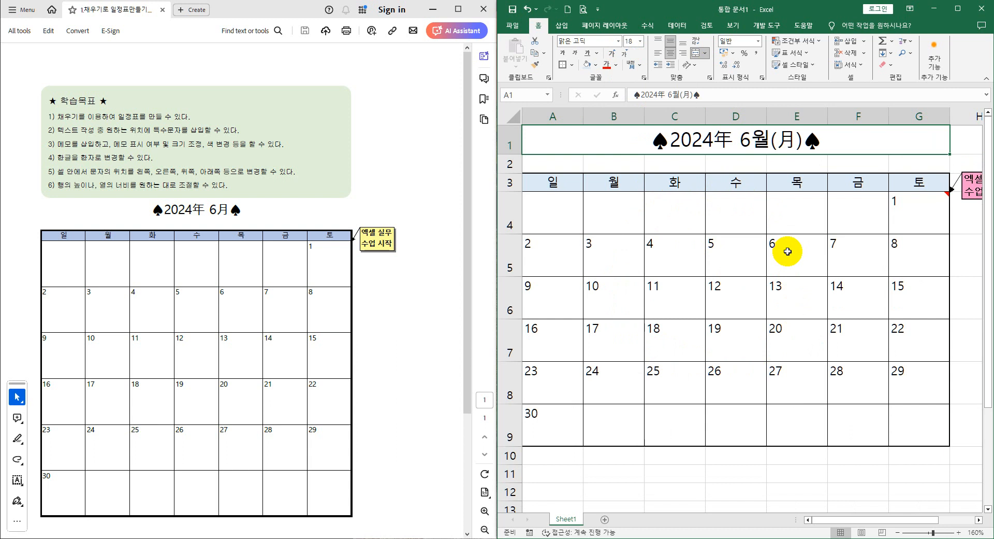
left_click(718, 222)
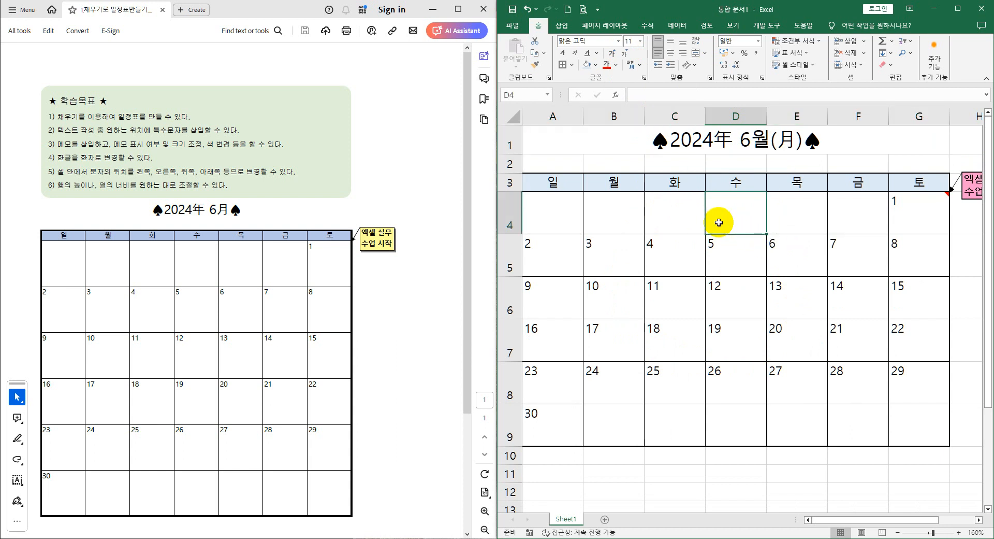